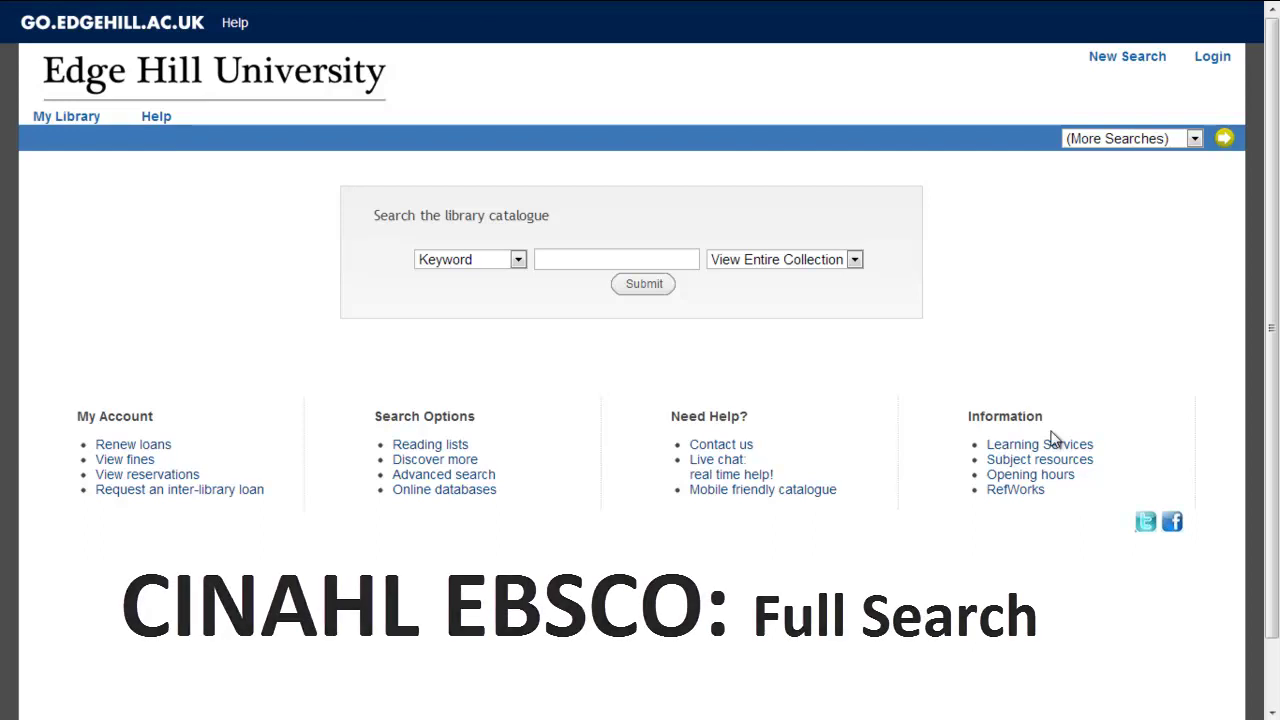
- Search the library catalogue for cinahl and open the Cinahl Complete(trial) database
{"action": "left_click", "coordinate": [617, 262]}
{"action": "type", "text": "cinahl"}
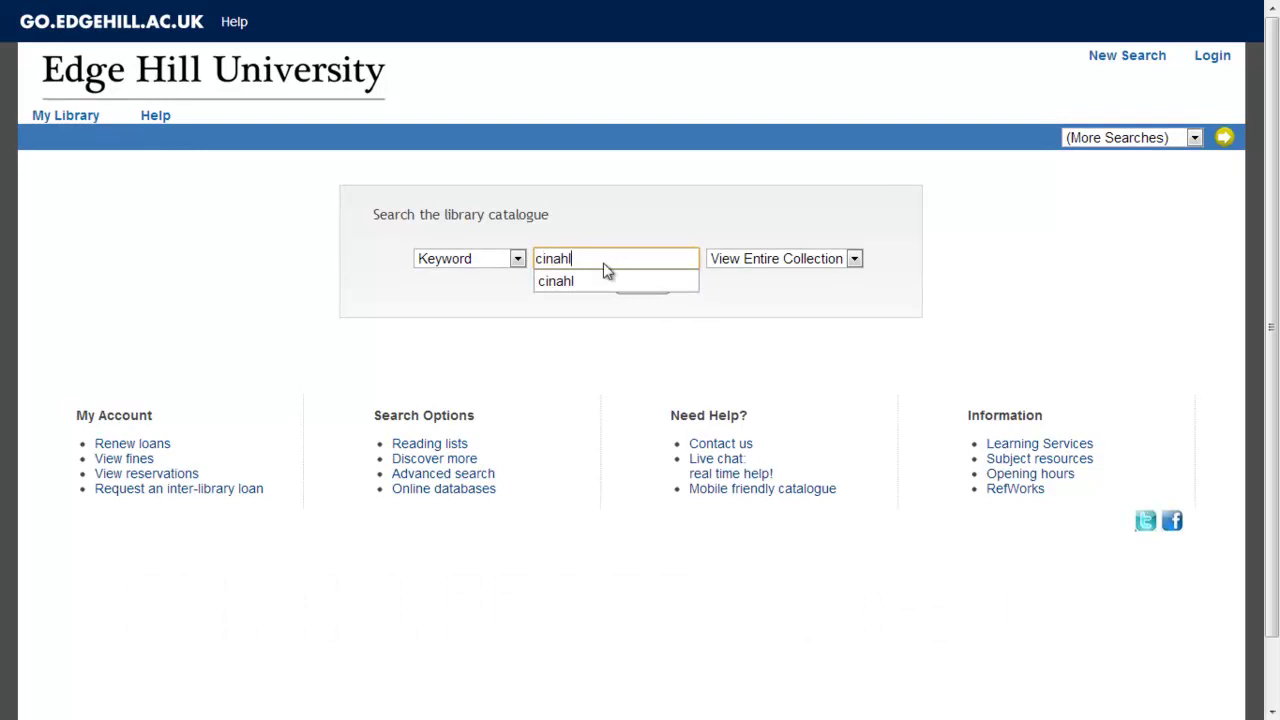
{"action": "left_click", "coordinate": [605, 280]}
{"action": "left_click", "coordinate": [645, 285]}
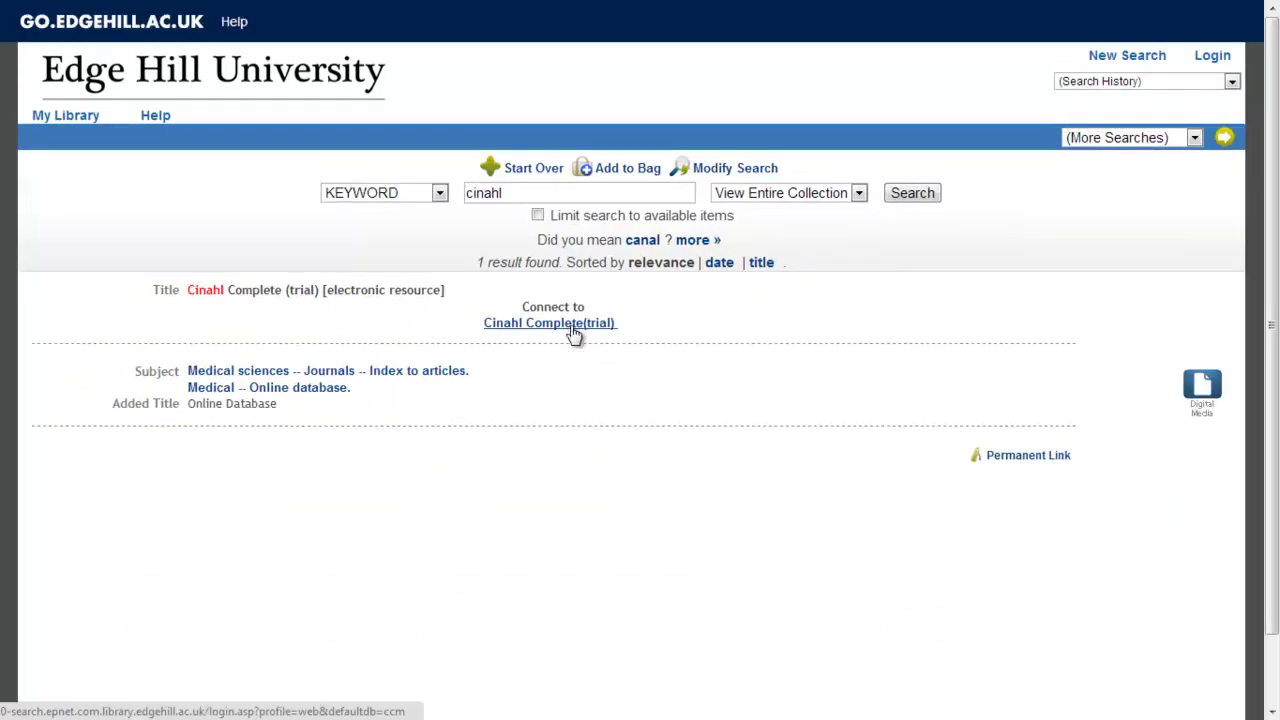
{"action": "left_click", "coordinate": [575, 332]}
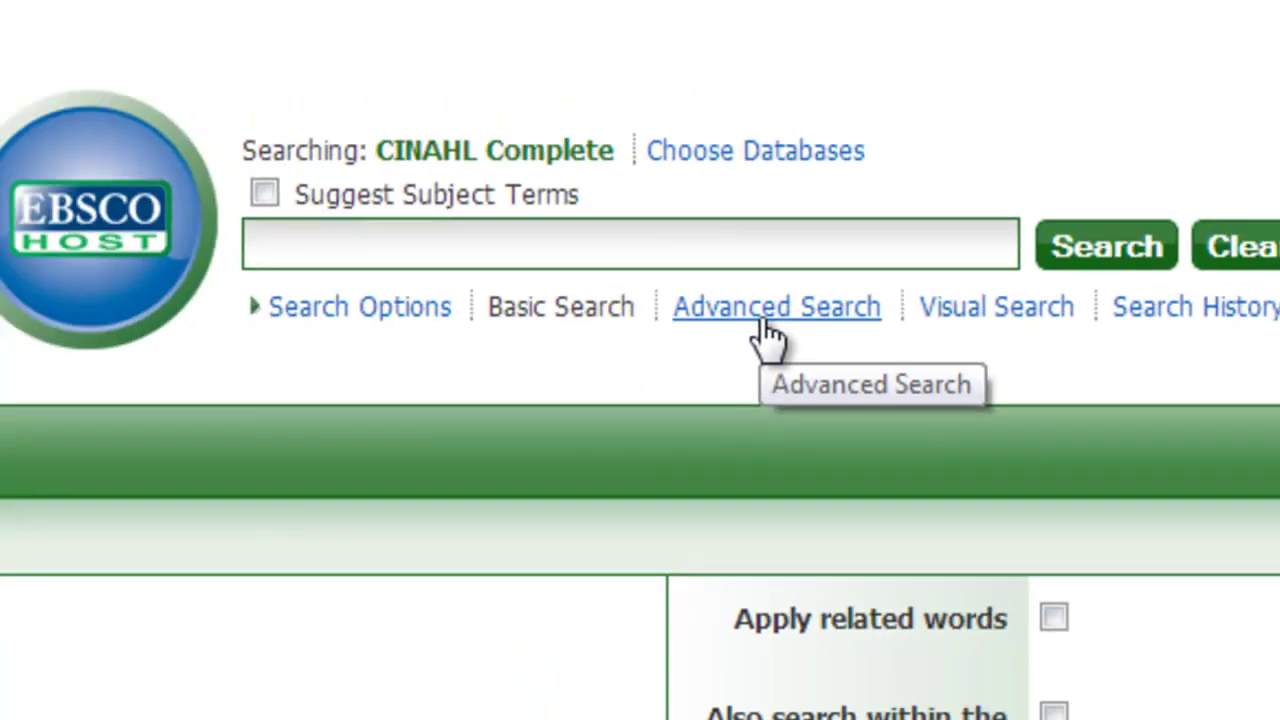
- In Advanced Search, look up ibuprofen with suggested subject terms and select the Ibuprofen heading
{"action": "left_click", "coordinate": [630, 318]}
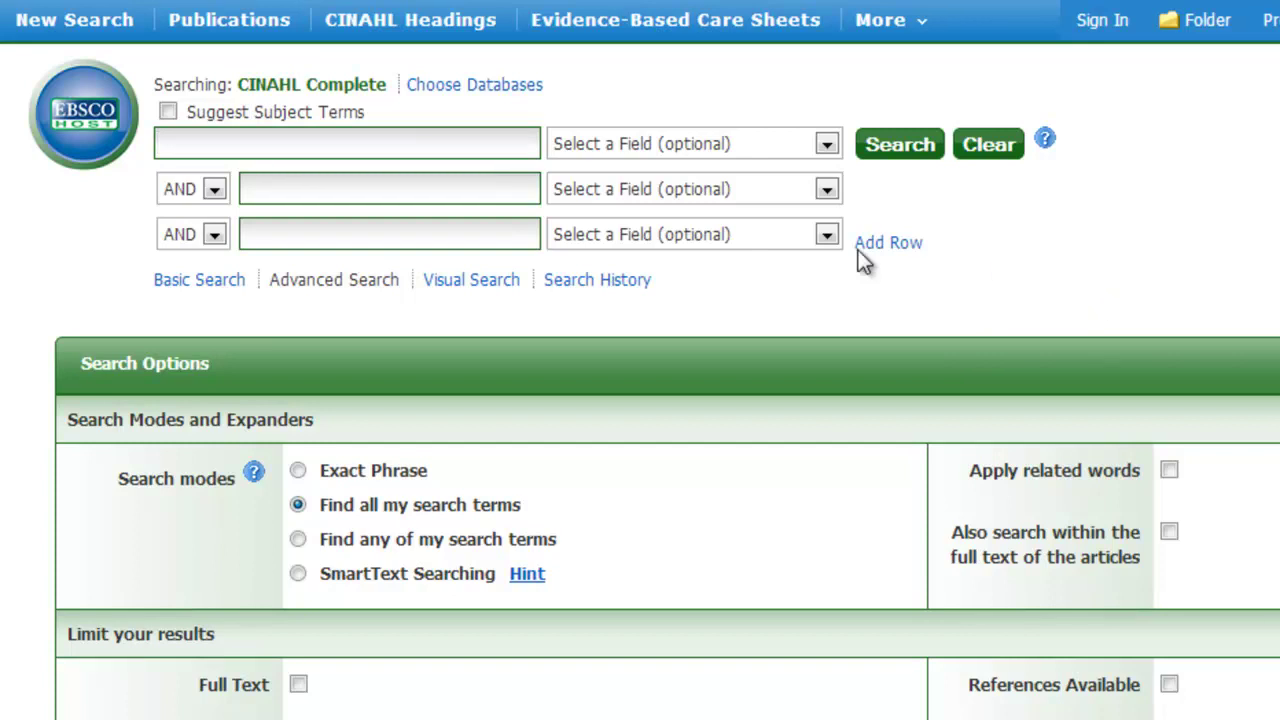
{"action": "type", "text": "ibuprofe"}
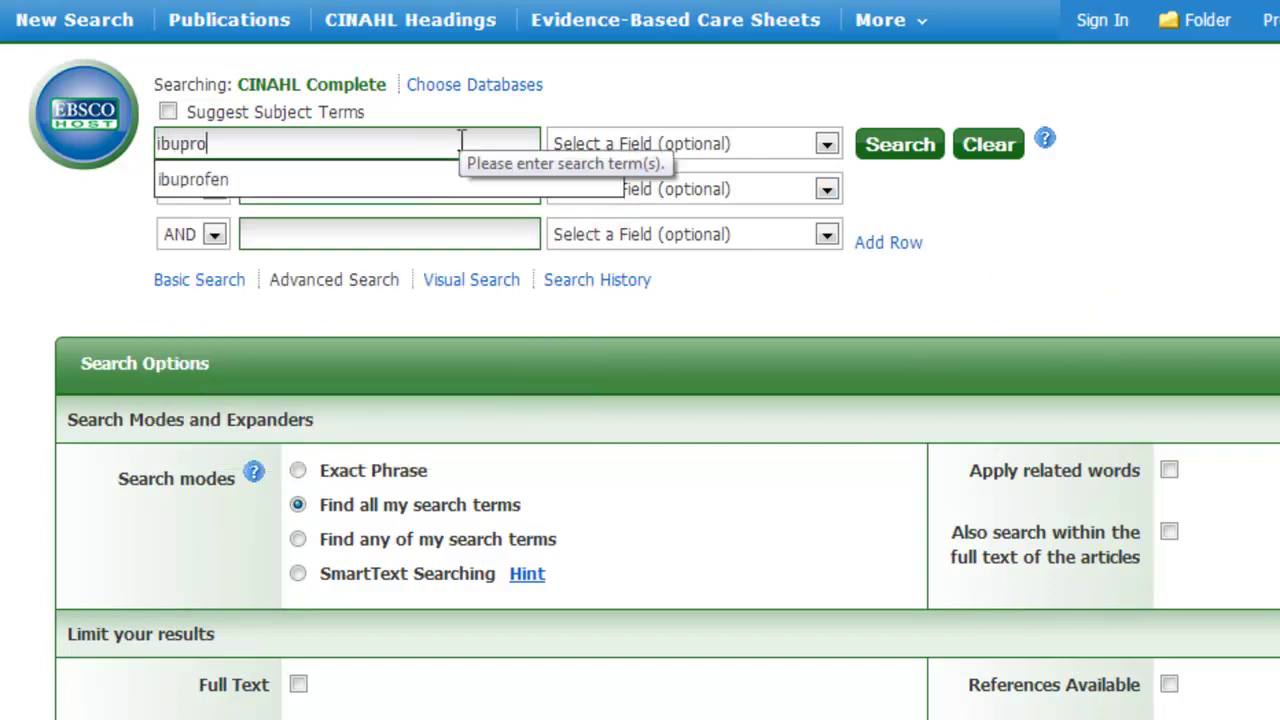
{"action": "type", "text": "n"}
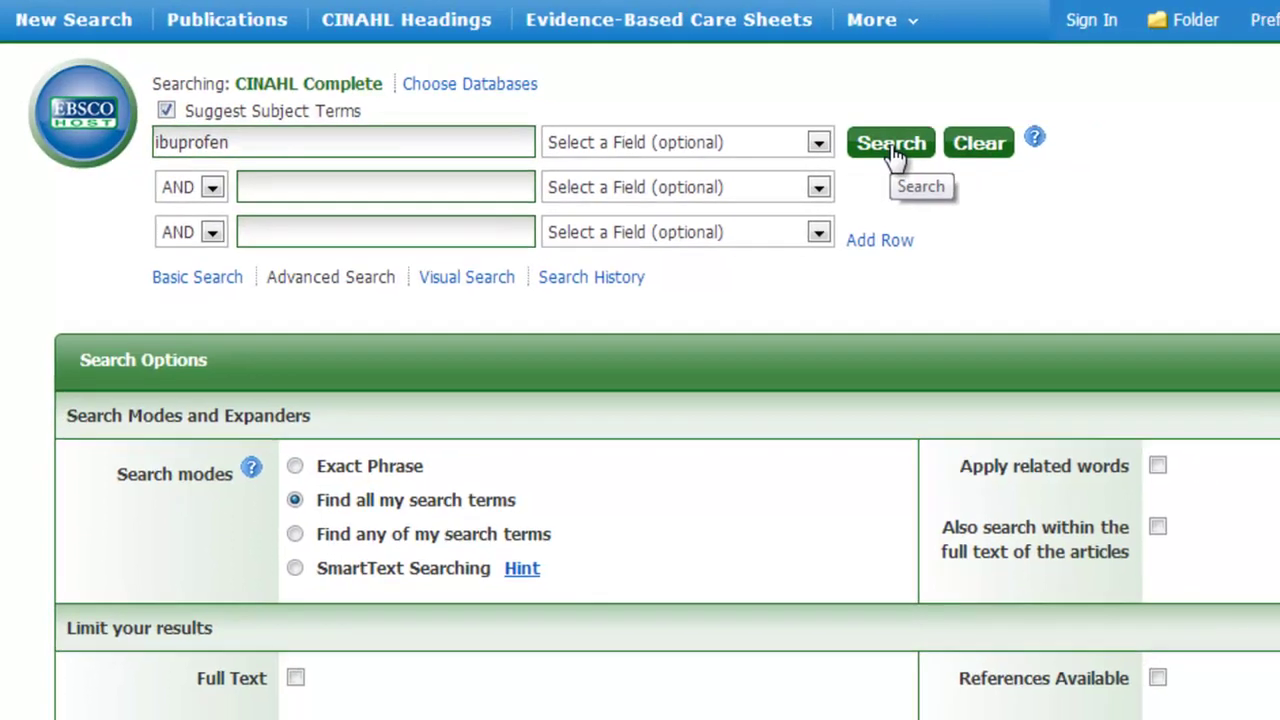
{"action": "left_click", "coordinate": [891, 148]}
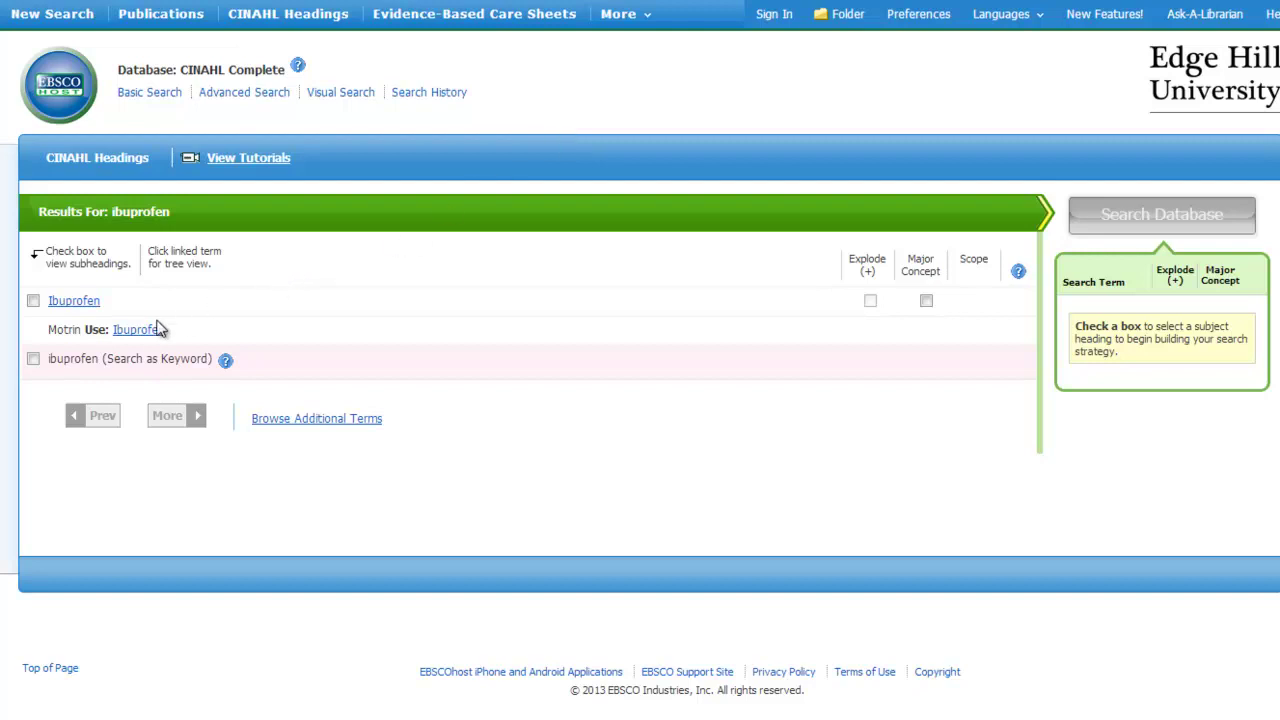
{"action": "left_click", "coordinate": [33, 301]}
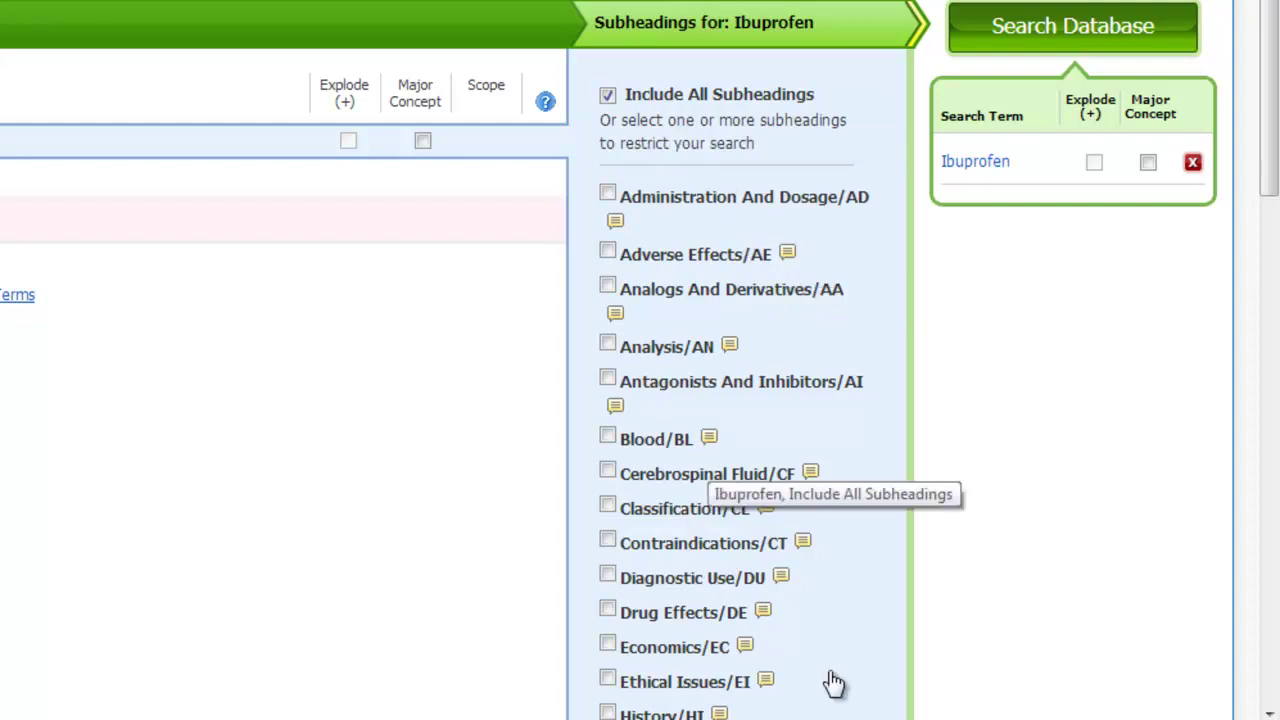
- Try restricting the Ibuprofen heading to the History/HI subheading and clear that restriction
{"action": "scroll", "coordinate": [880, 603], "scroll_direction": "down", "scroll_amount": 2}
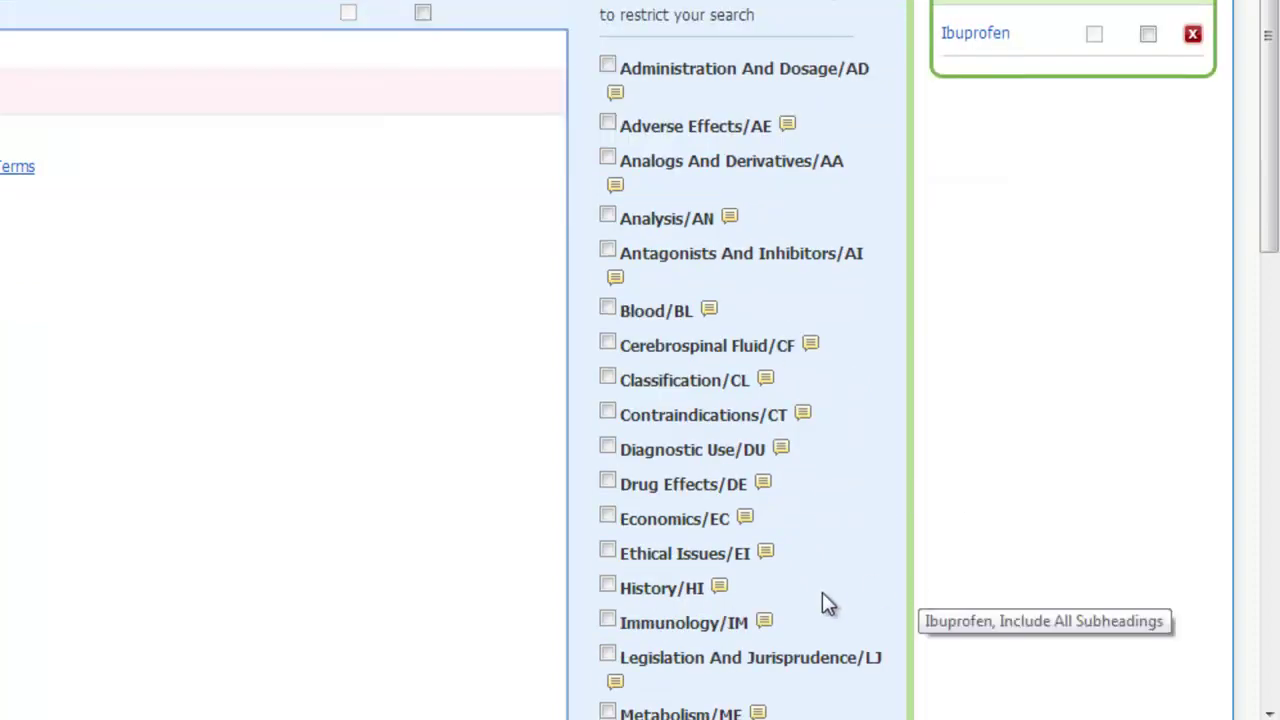
{"action": "left_click", "coordinate": [608, 586]}
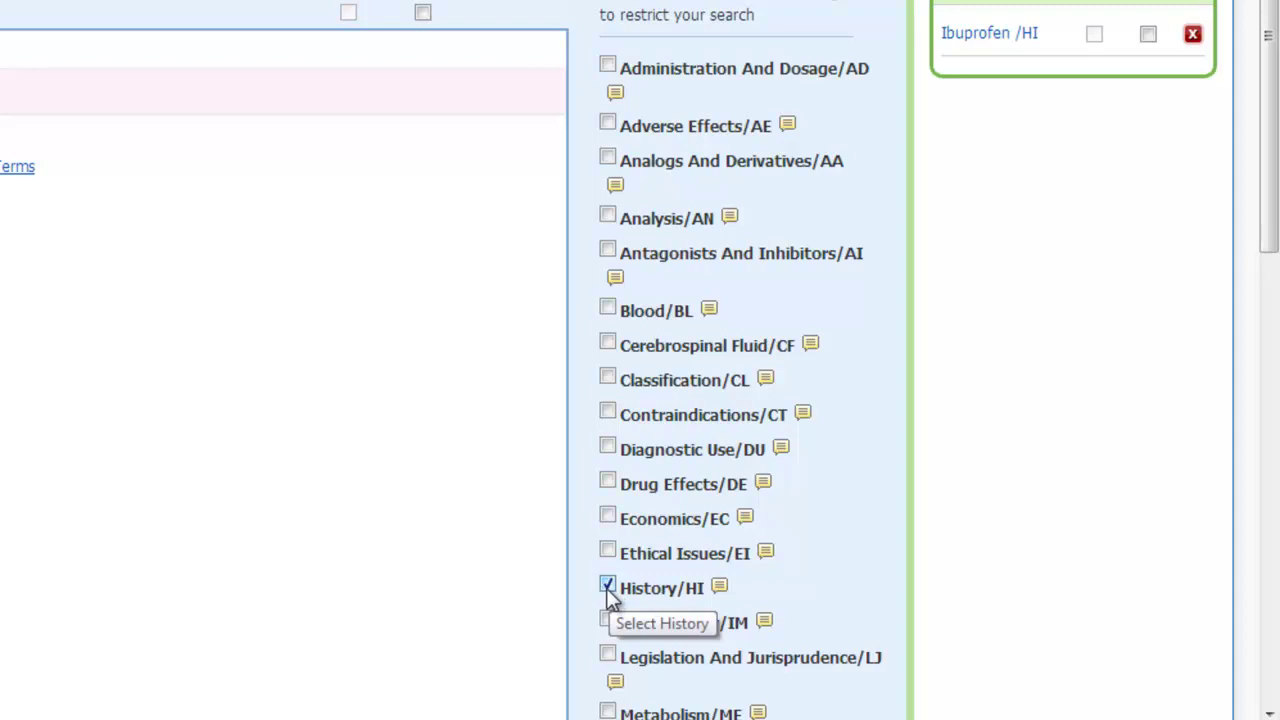
{"action": "left_click", "coordinate": [607, 587]}
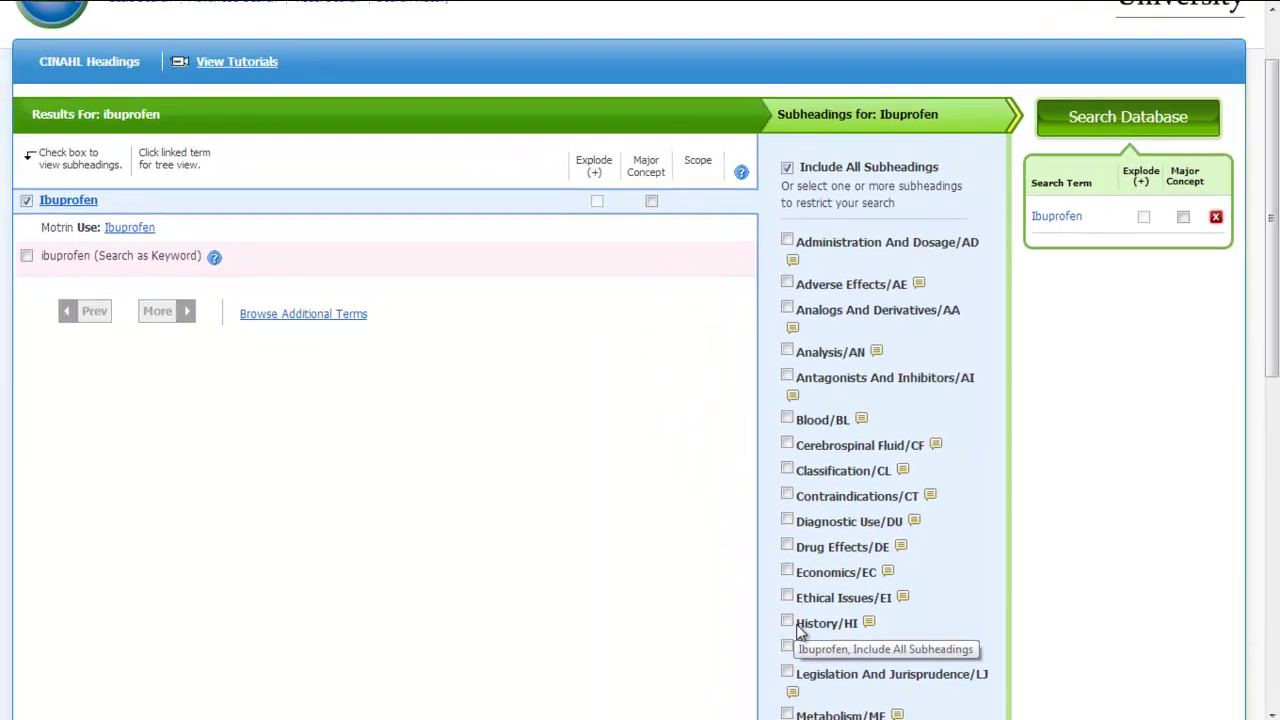
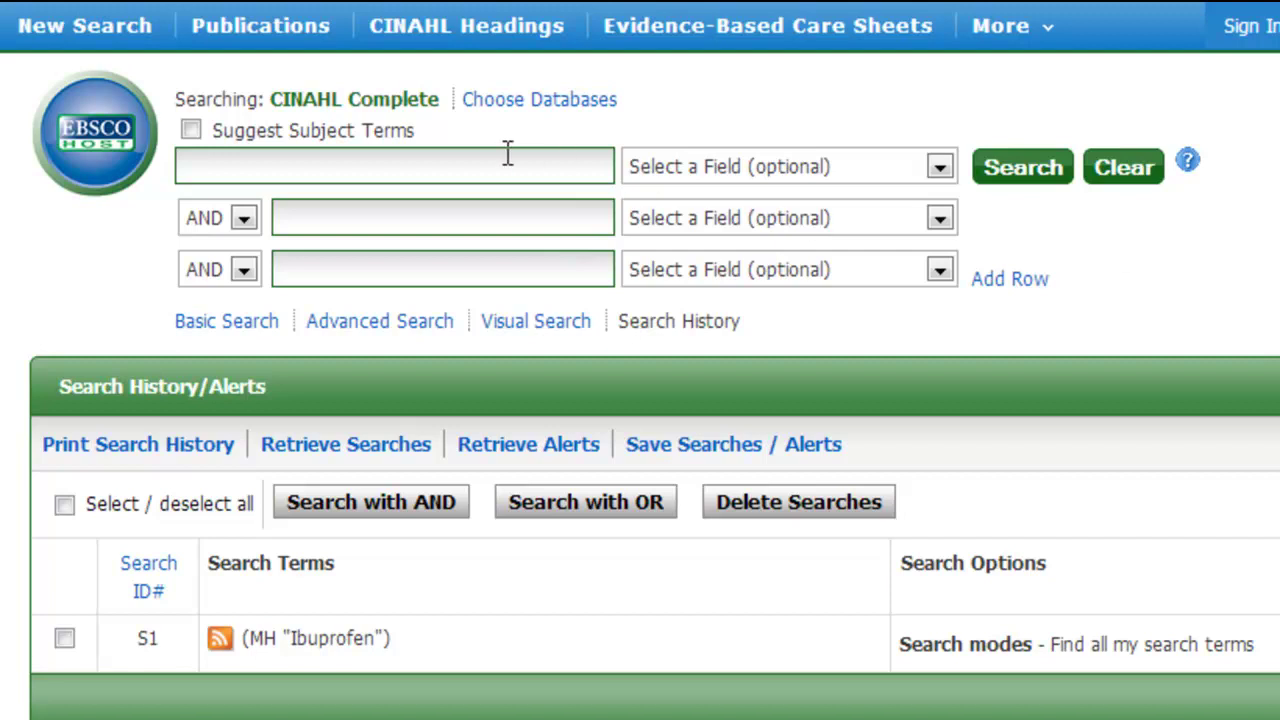
- Search the database for ibuprofen in the TI Title field
{"action": "left_click", "coordinate": [494, 175]}
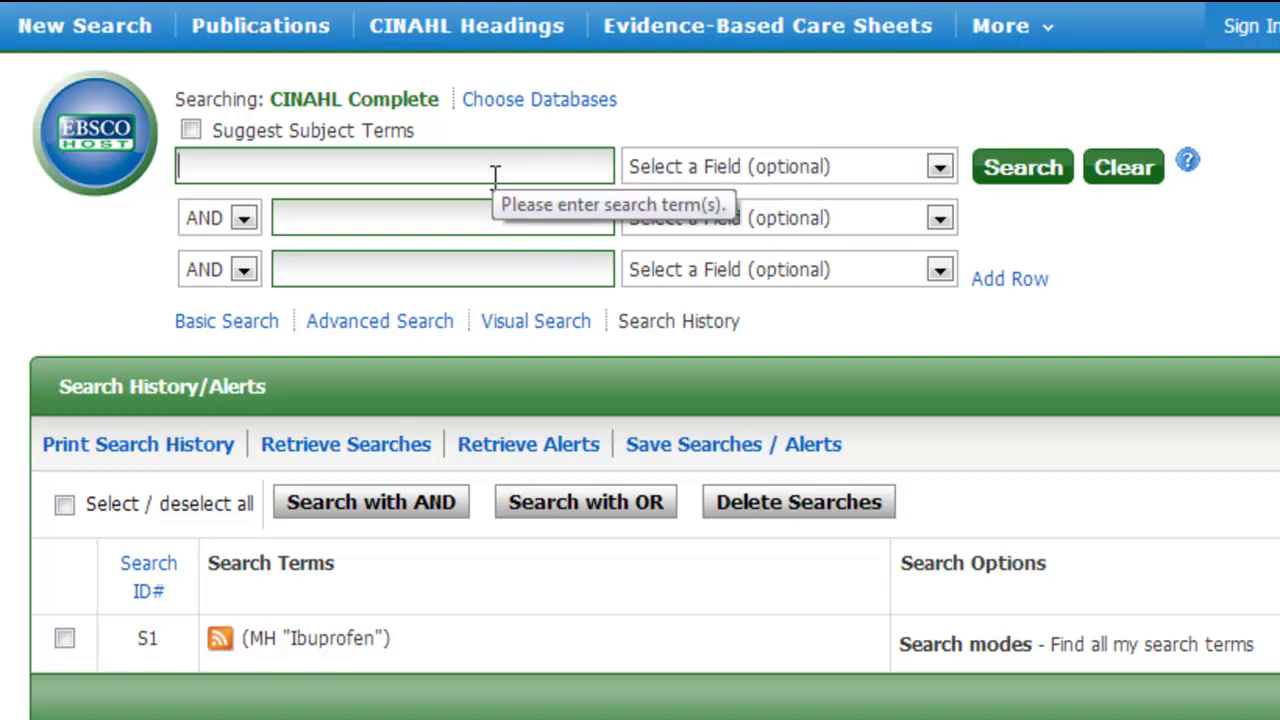
{"action": "type", "text": "ibup"}
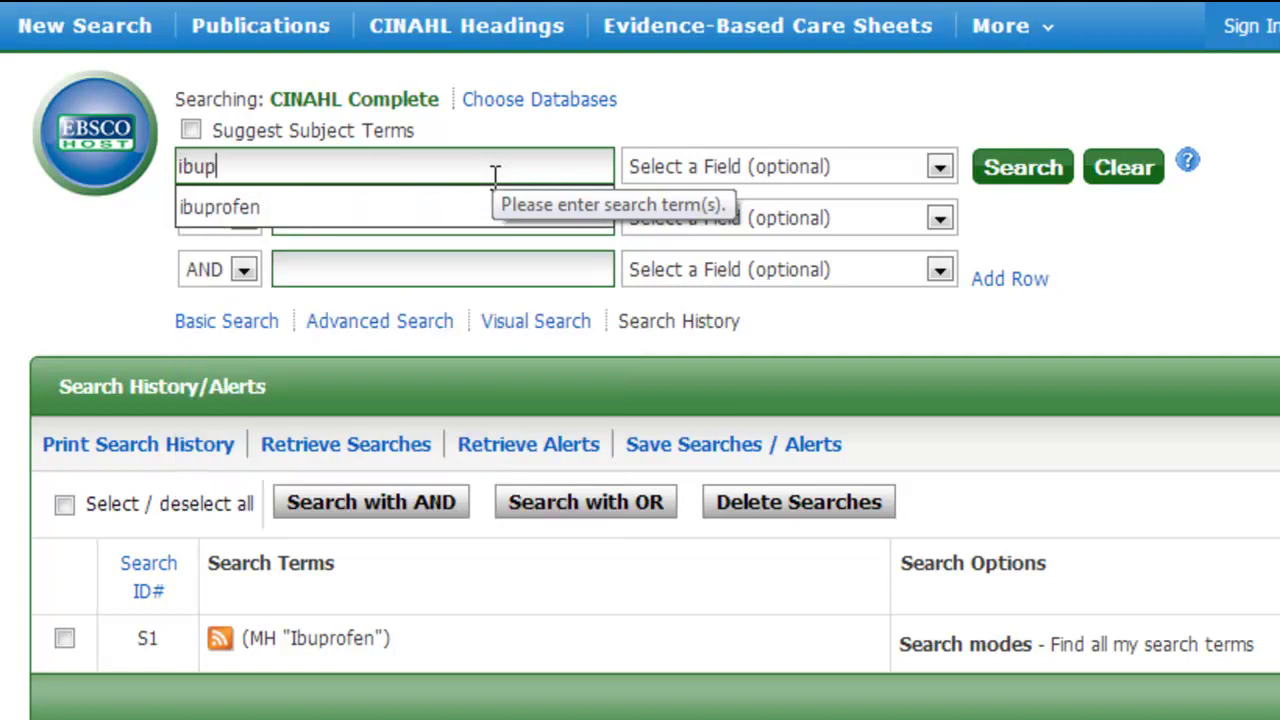
{"action": "type", "text": "rofen"}
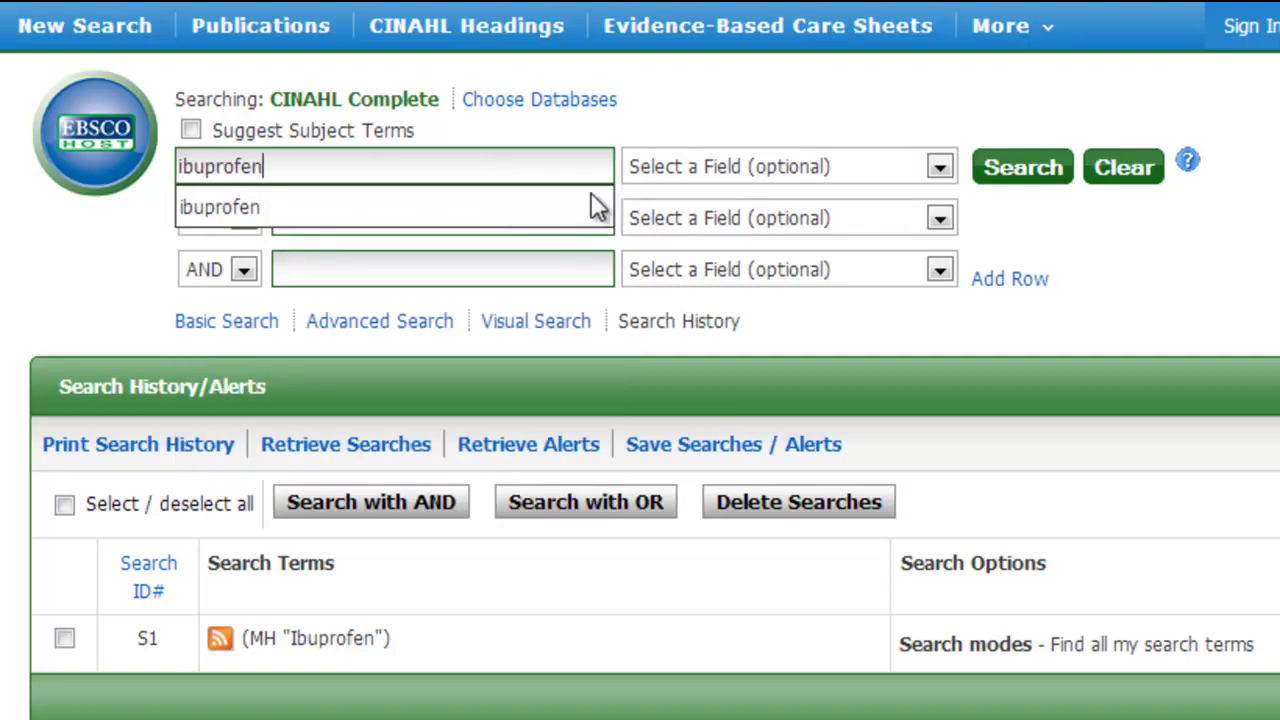
{"action": "left_click", "coordinate": [940, 176]}
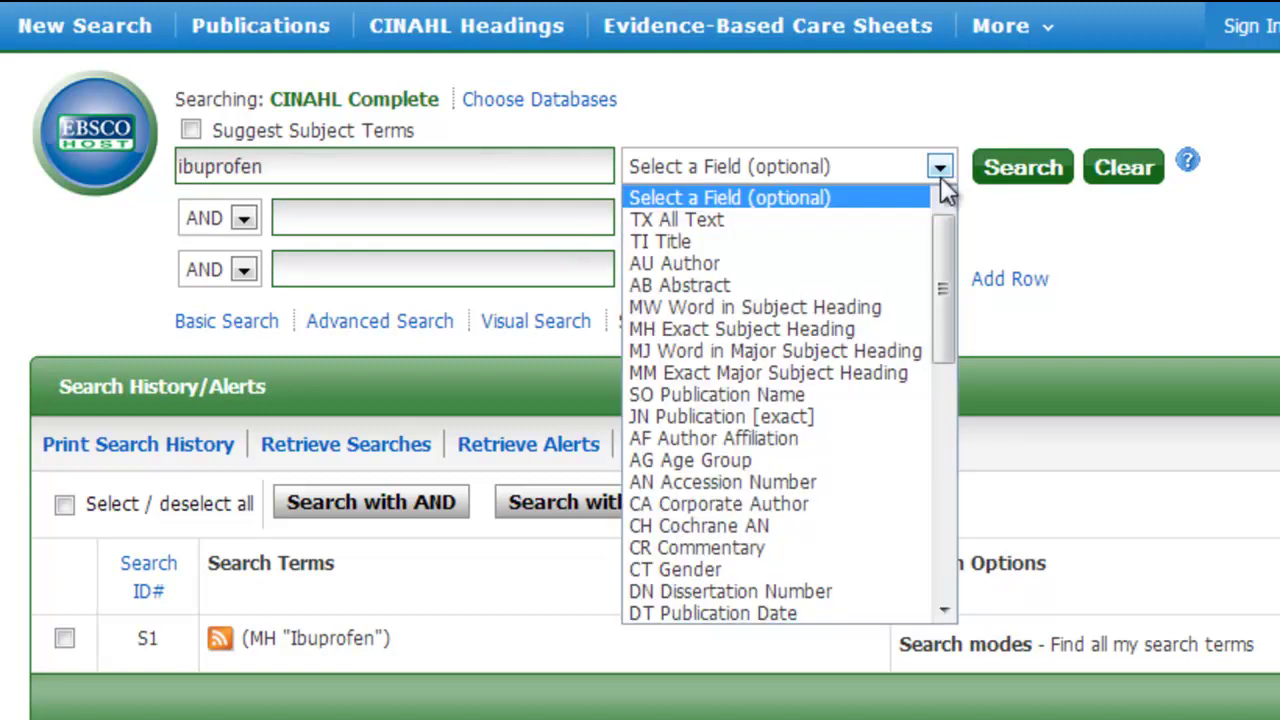
{"action": "left_click", "coordinate": [881, 247]}
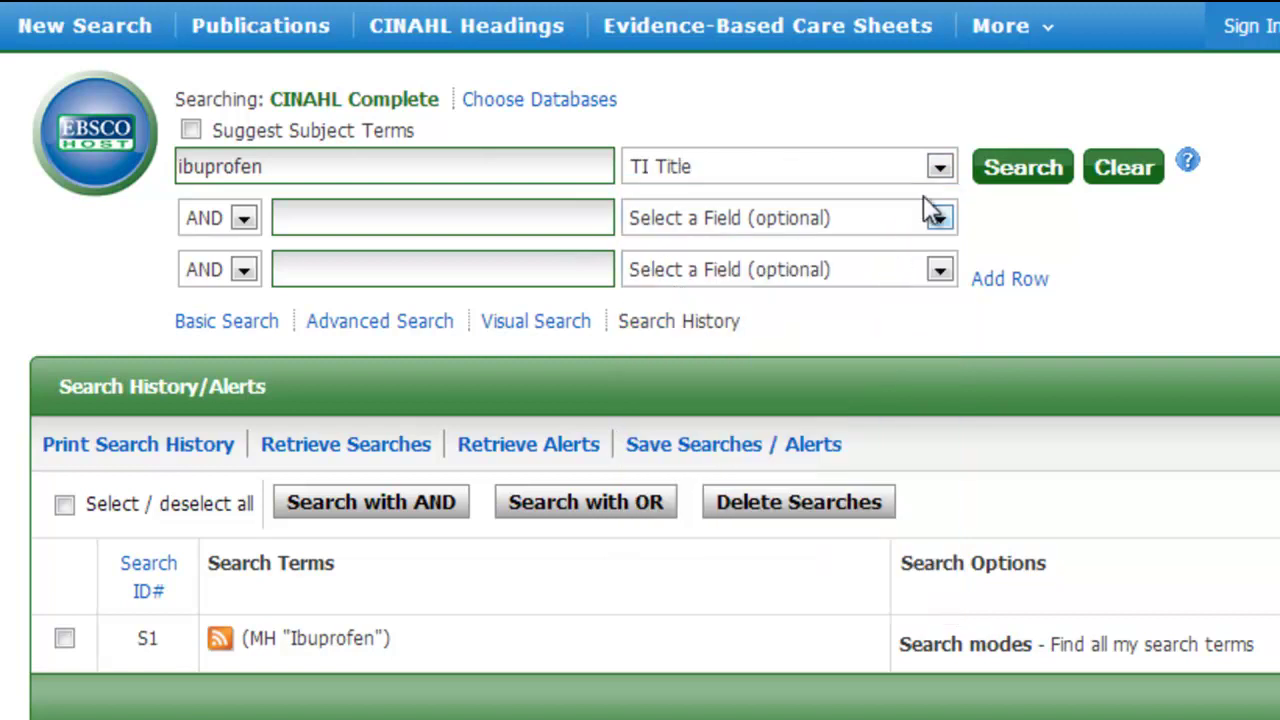
{"action": "left_click", "coordinate": [1000, 190]}
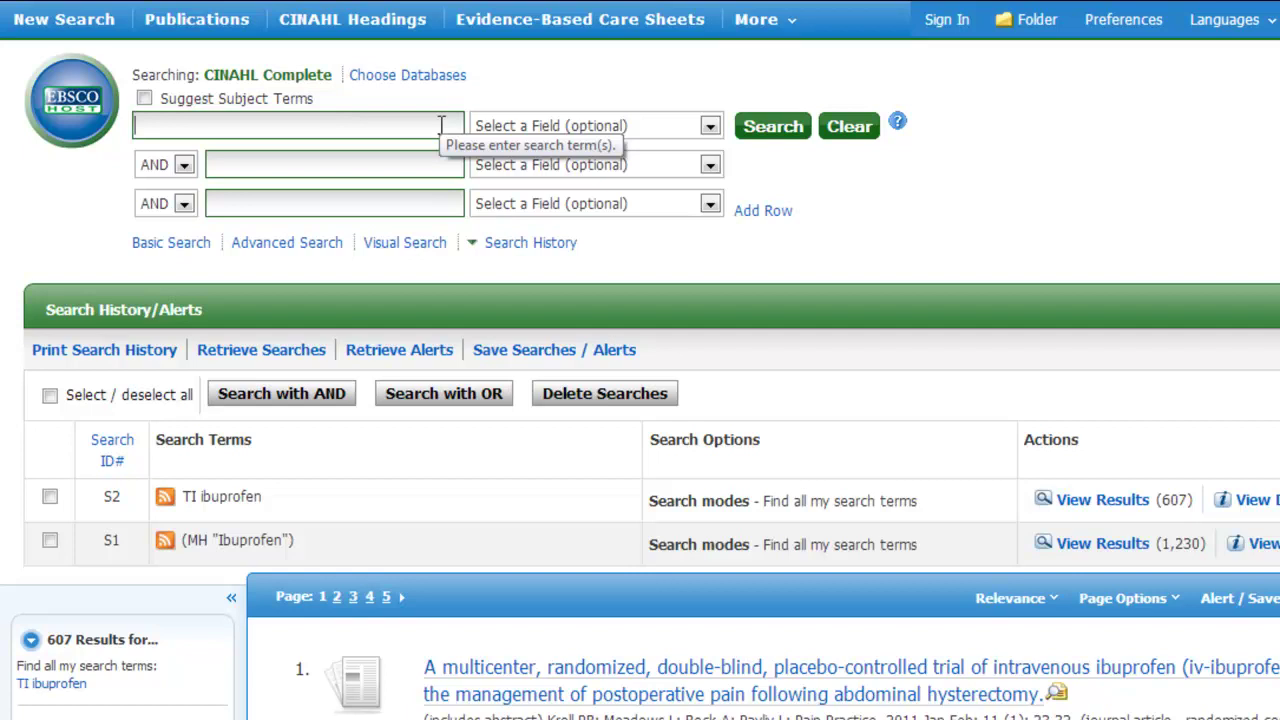
- Search the database for nurofen in the TI Title field
{"action": "type", "text": "nurofen"}
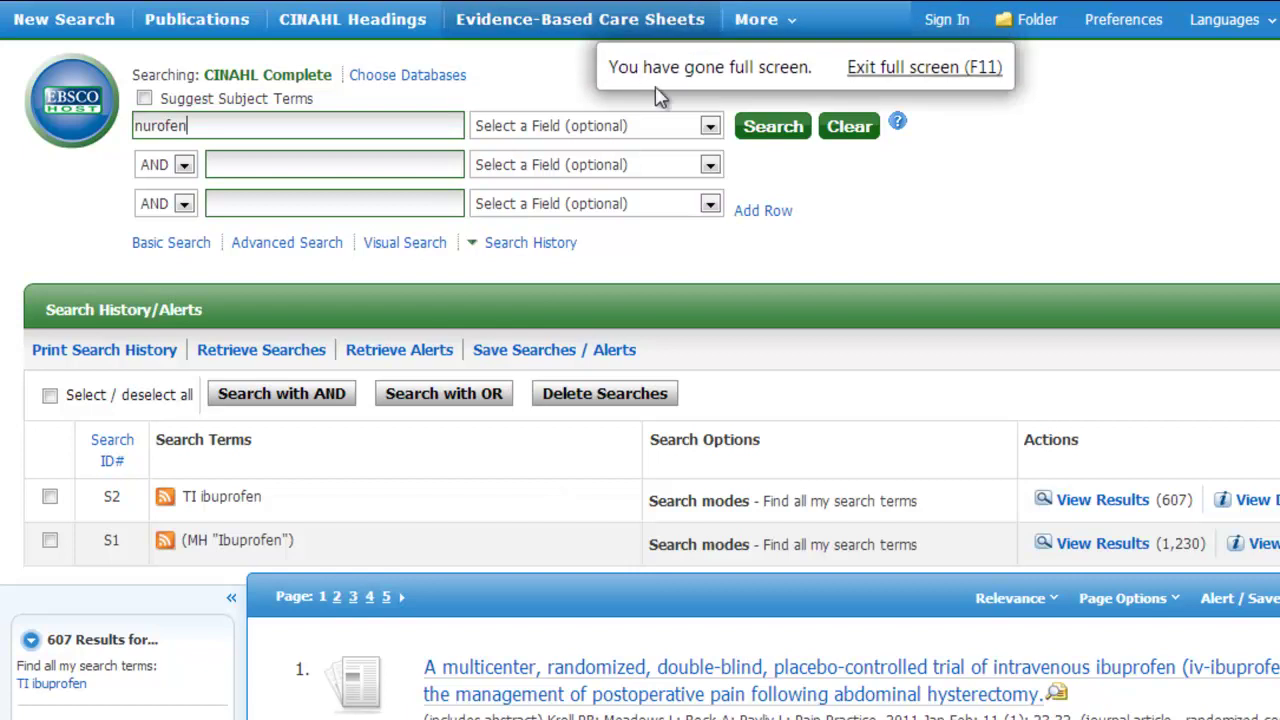
{"action": "left_click", "coordinate": [710, 126]}
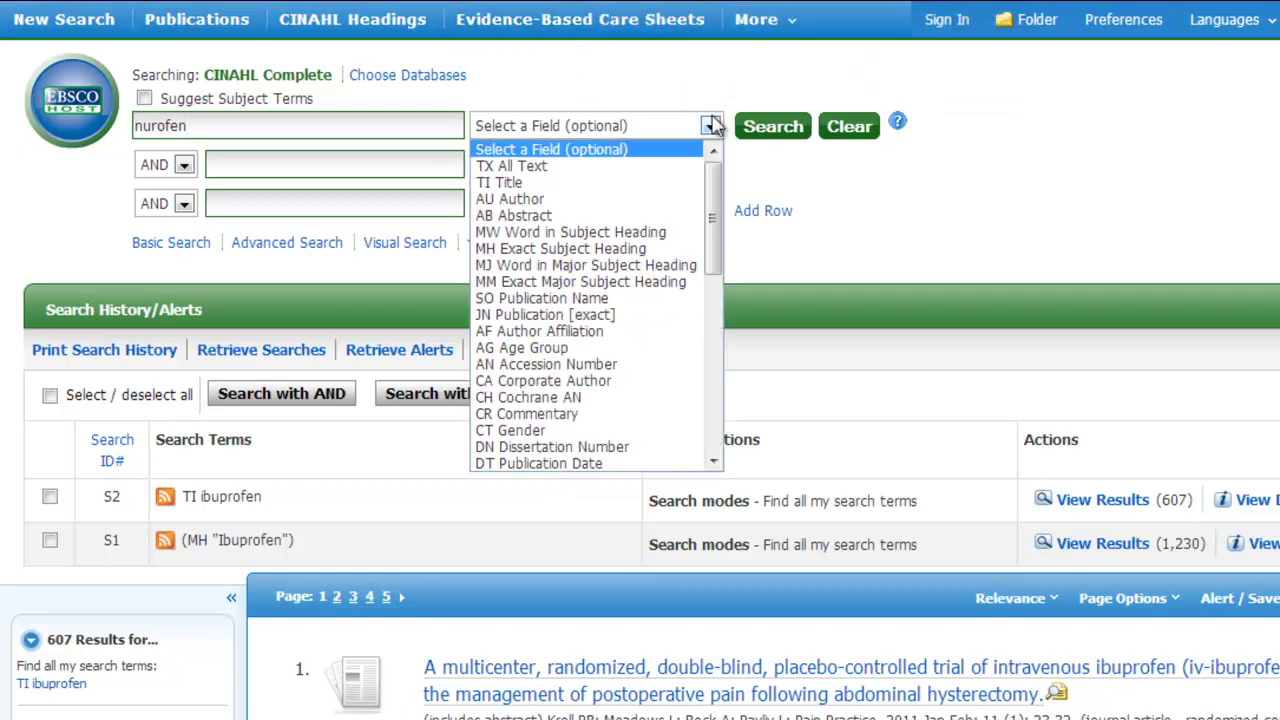
{"action": "left_click", "coordinate": [676, 186]}
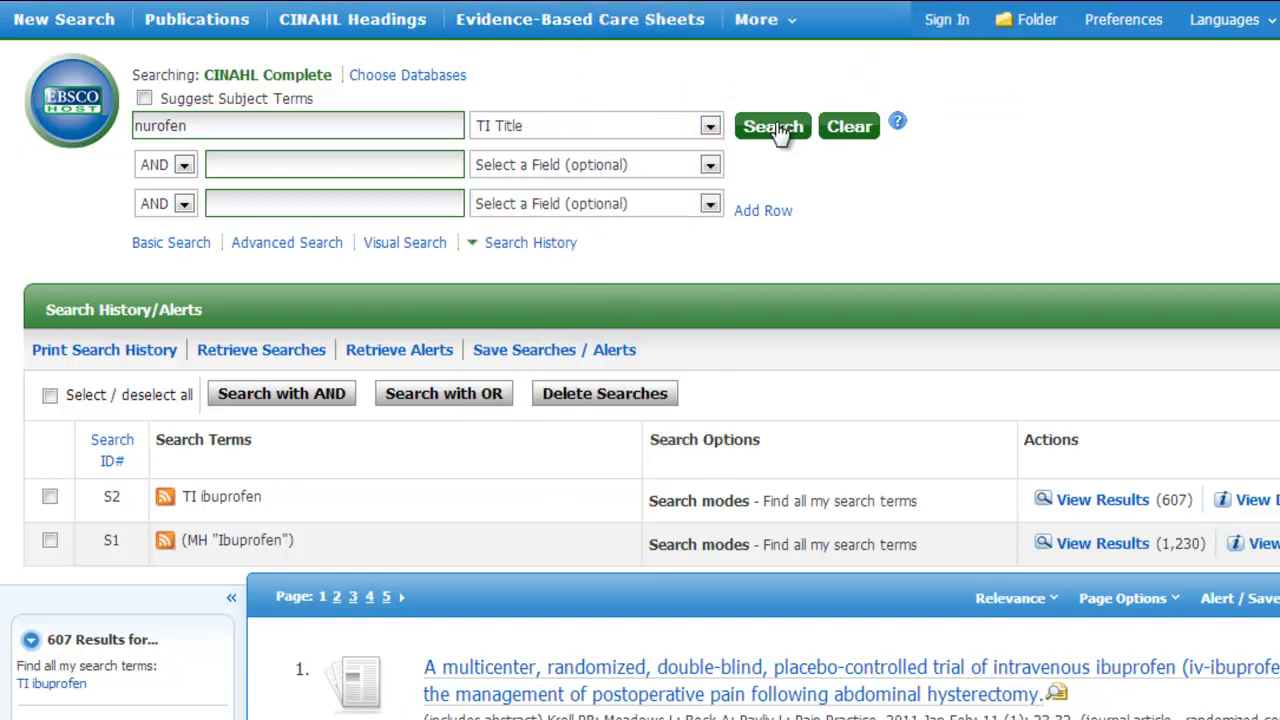
{"action": "left_click", "coordinate": [779, 130]}
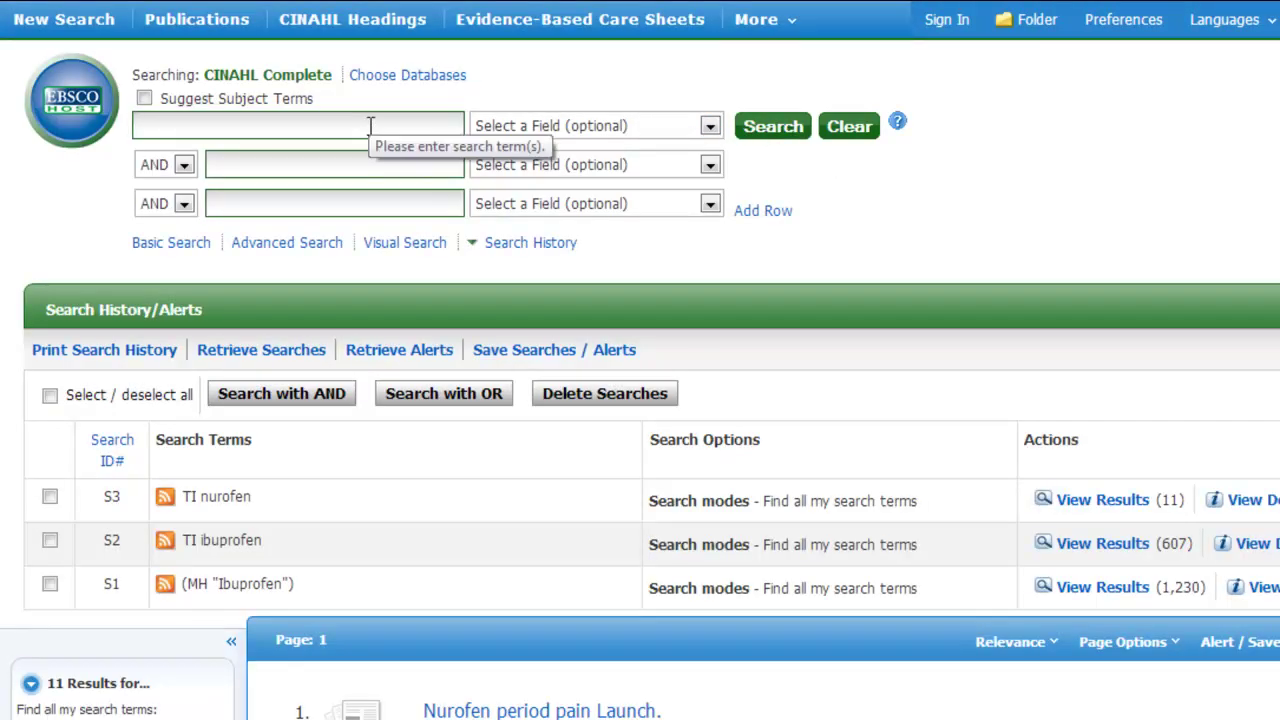
- Search the database for brufen in the TI Title field
{"action": "type", "text": "brufen"}
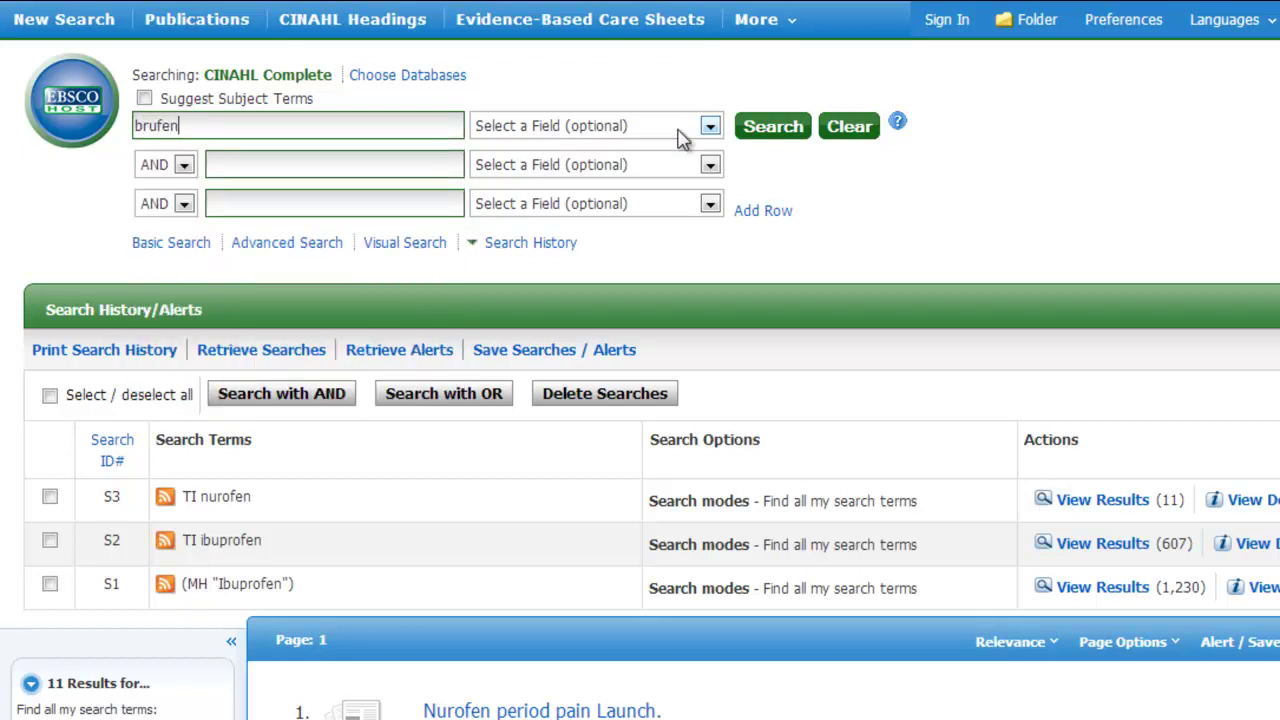
{"action": "left_click", "coordinate": [709, 127]}
{"action": "left_click", "coordinate": [676, 184]}
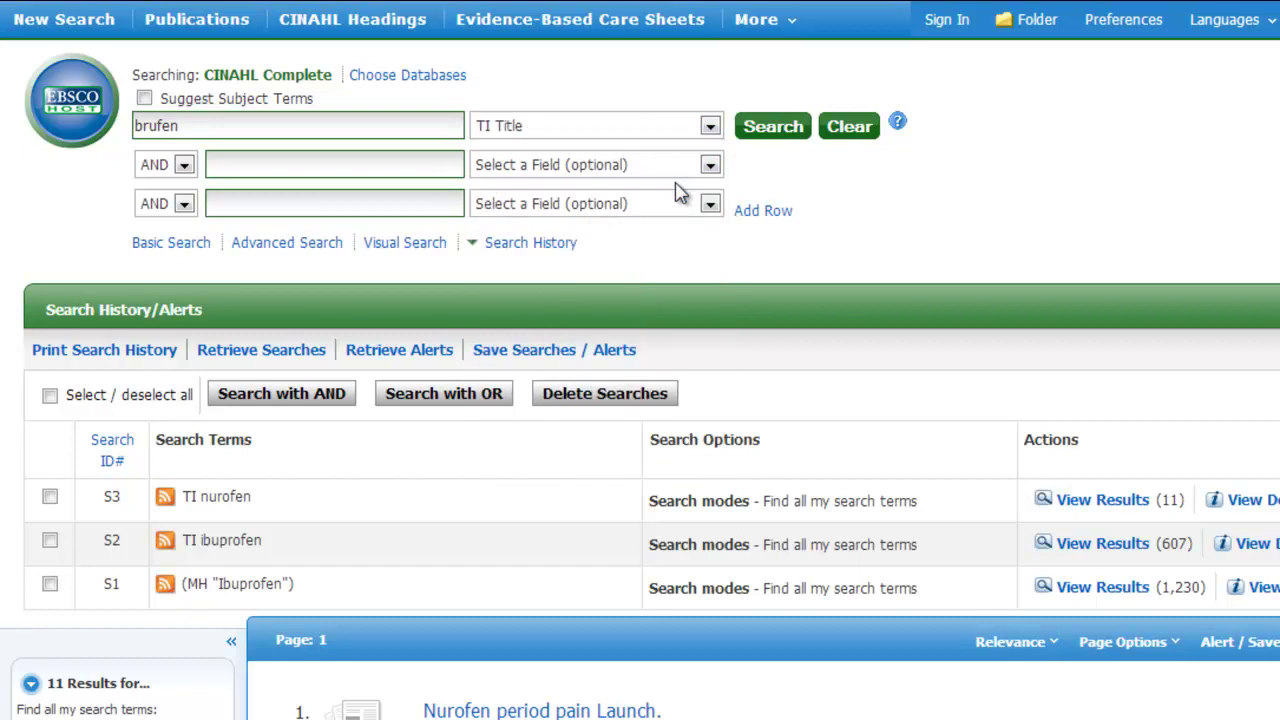
{"action": "left_click", "coordinate": [765, 130]}
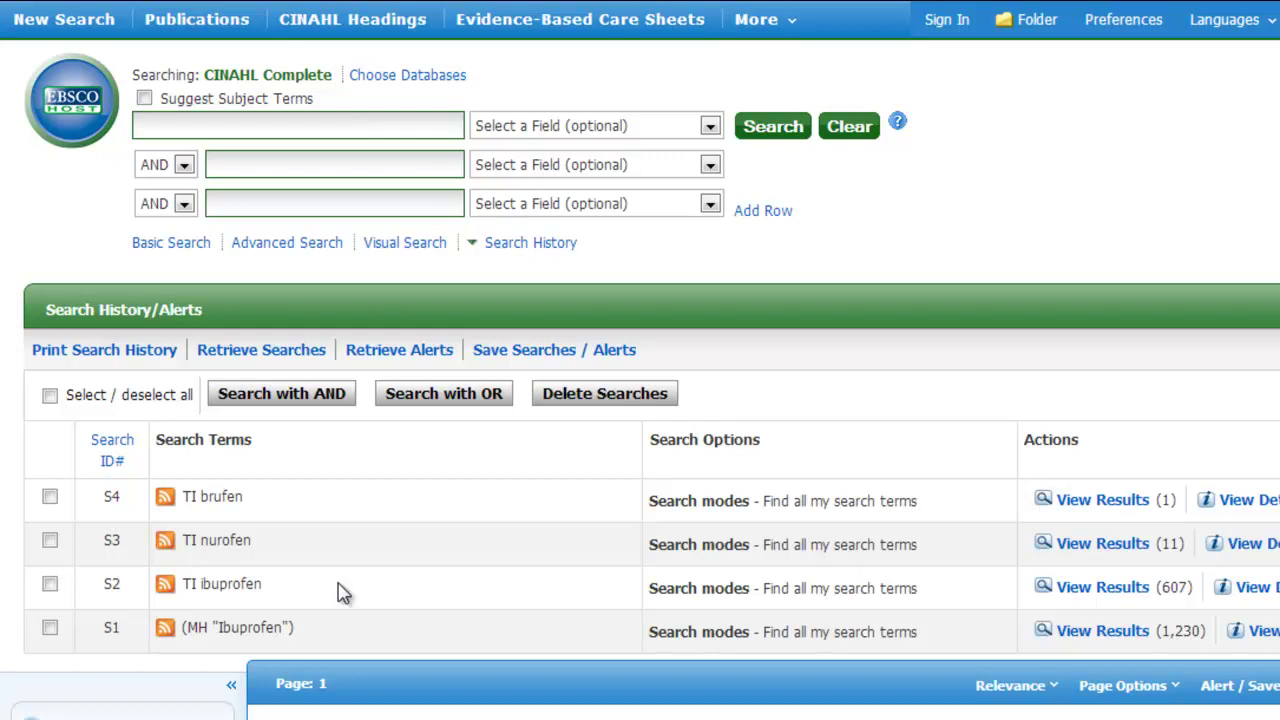
- Combine the searches S1, S2, S3 and S4 from the search history with OR
{"action": "left_click", "coordinate": [50, 628]}
{"action": "left_click", "coordinate": [50, 586]}
{"action": "left_click", "coordinate": [50, 541]}
{"action": "left_click", "coordinate": [50, 498]}
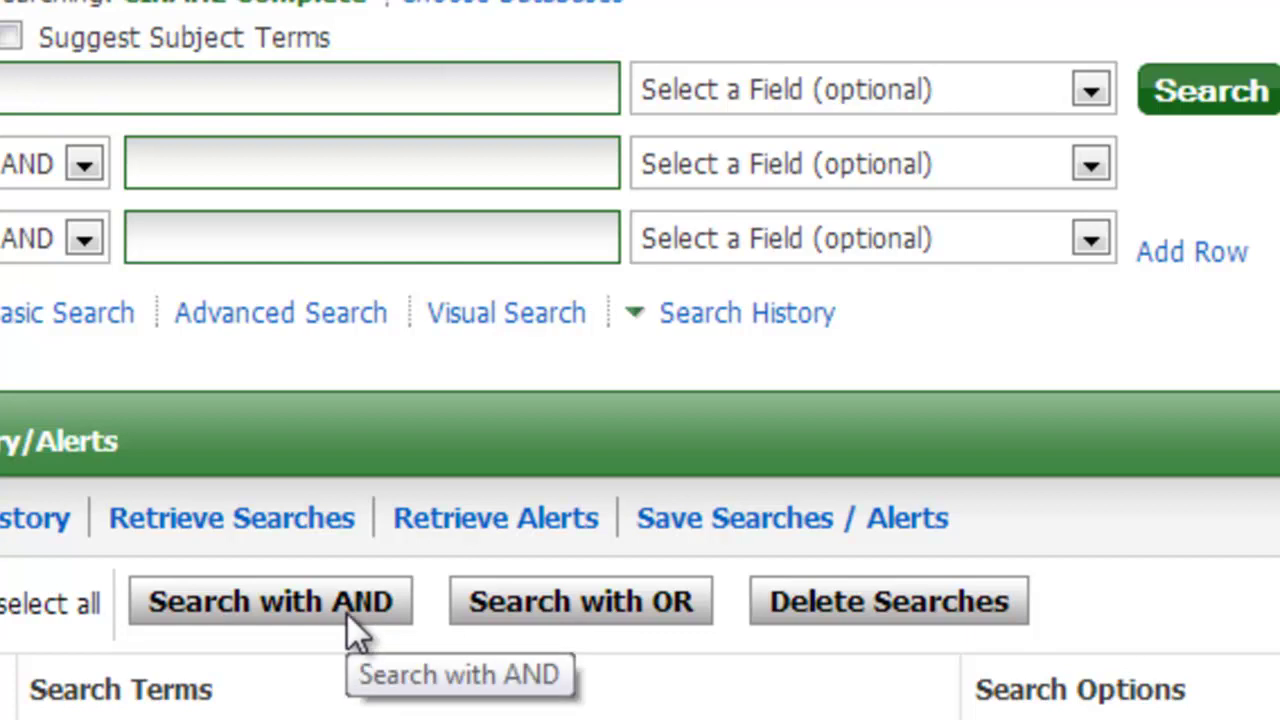
{"action": "left_click", "coordinate": [545, 617]}
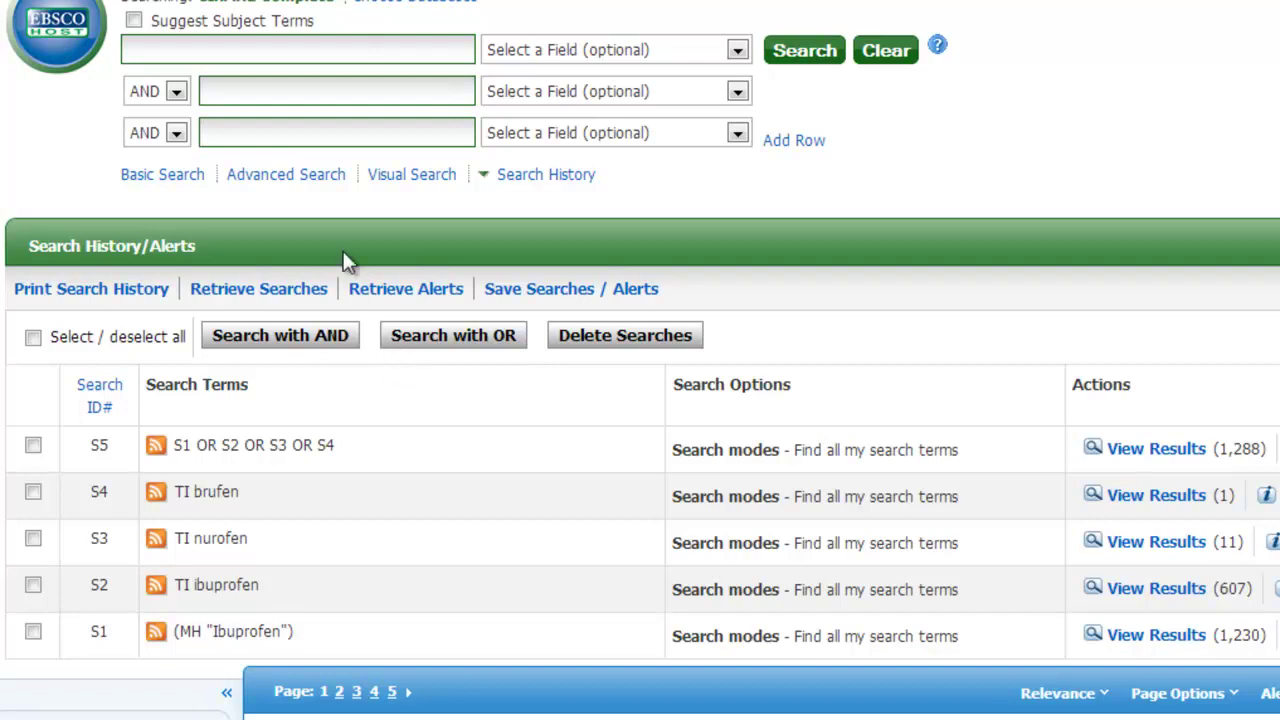
- Look up paracetamol with suggested subject terms and search the database for the Acetaminophen heading with all subheadings
{"action": "left_click", "coordinate": [145, 47]}
{"action": "type", "text": "pa"}
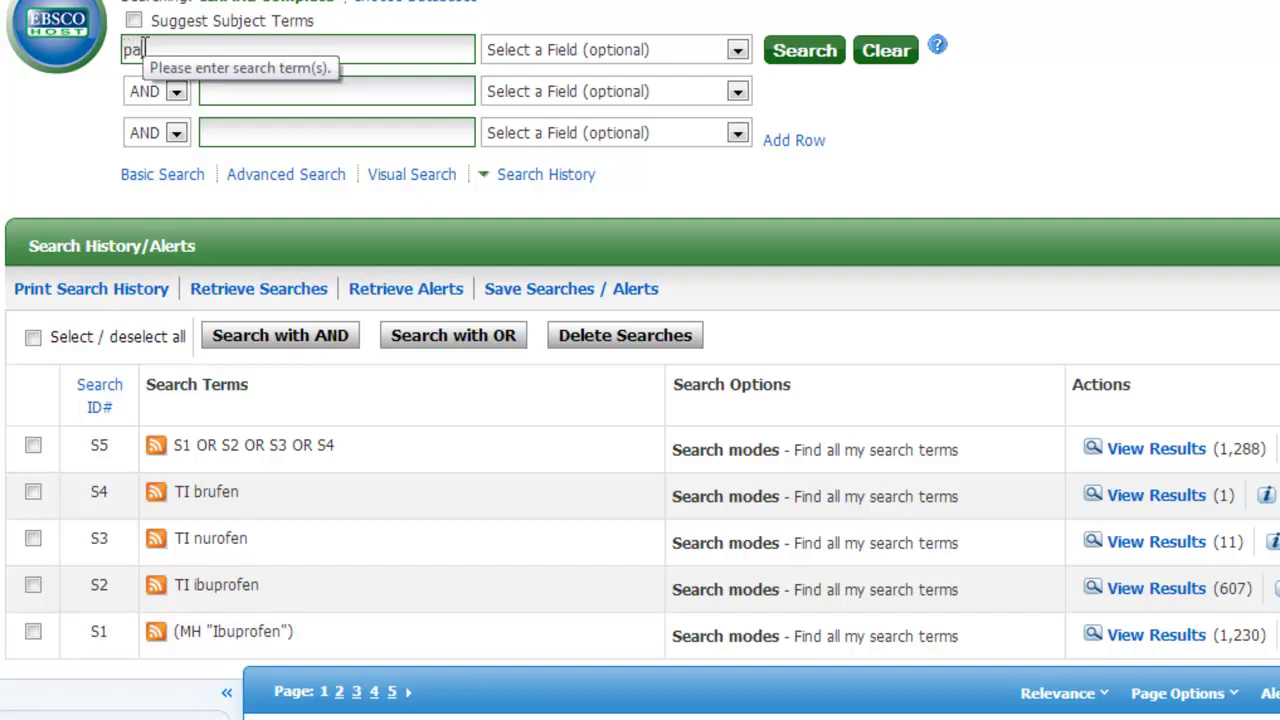
{"action": "type", "text": "racetamol"}
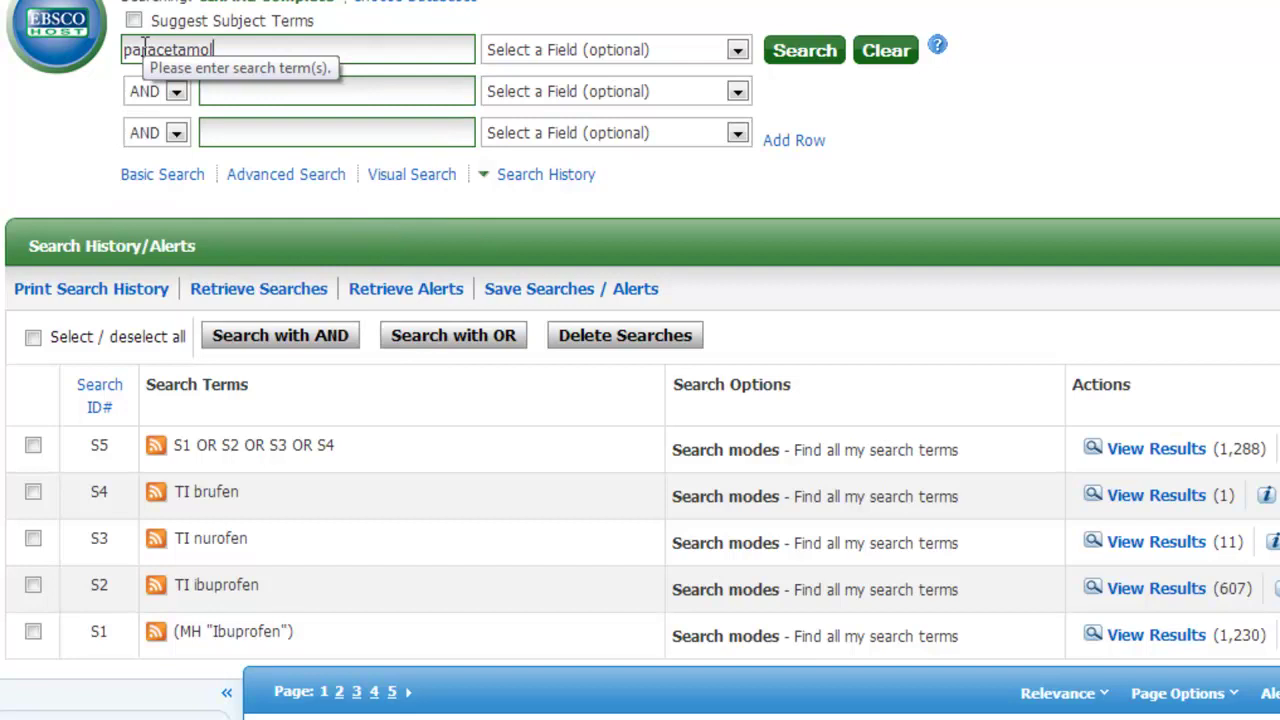
{"action": "left_click", "coordinate": [133, 23]}
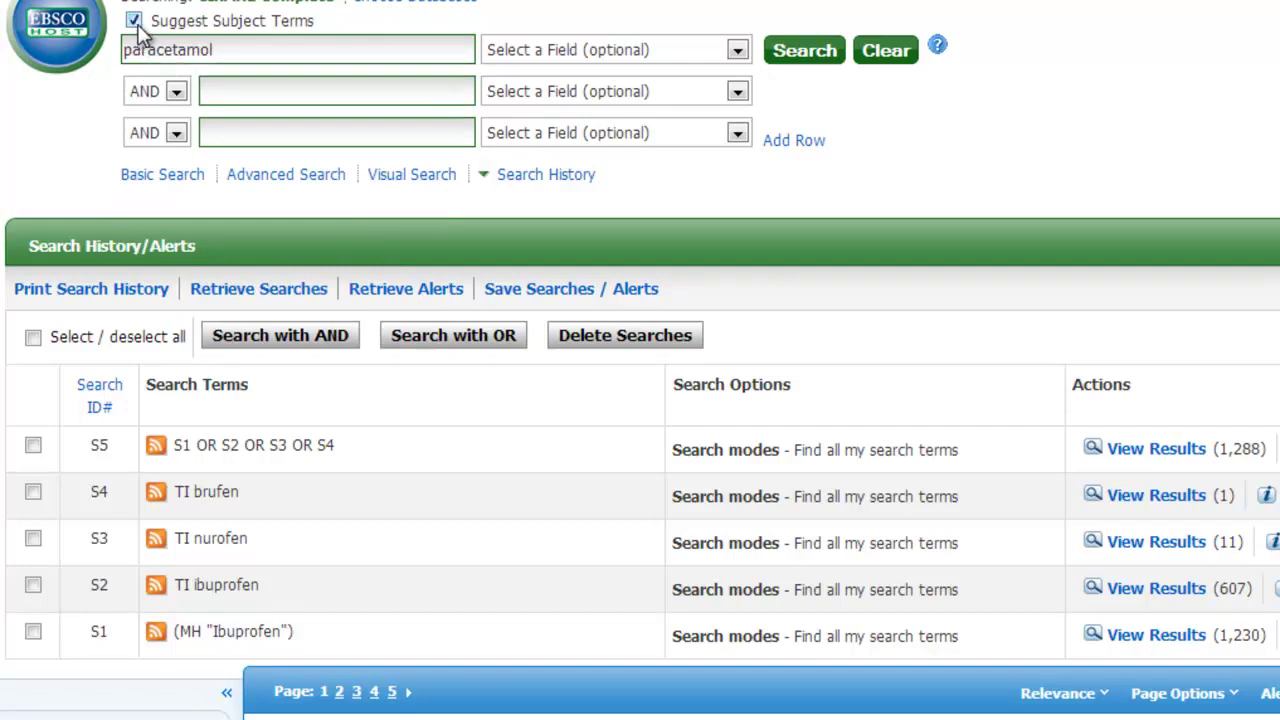
{"action": "left_click", "coordinate": [800, 70]}
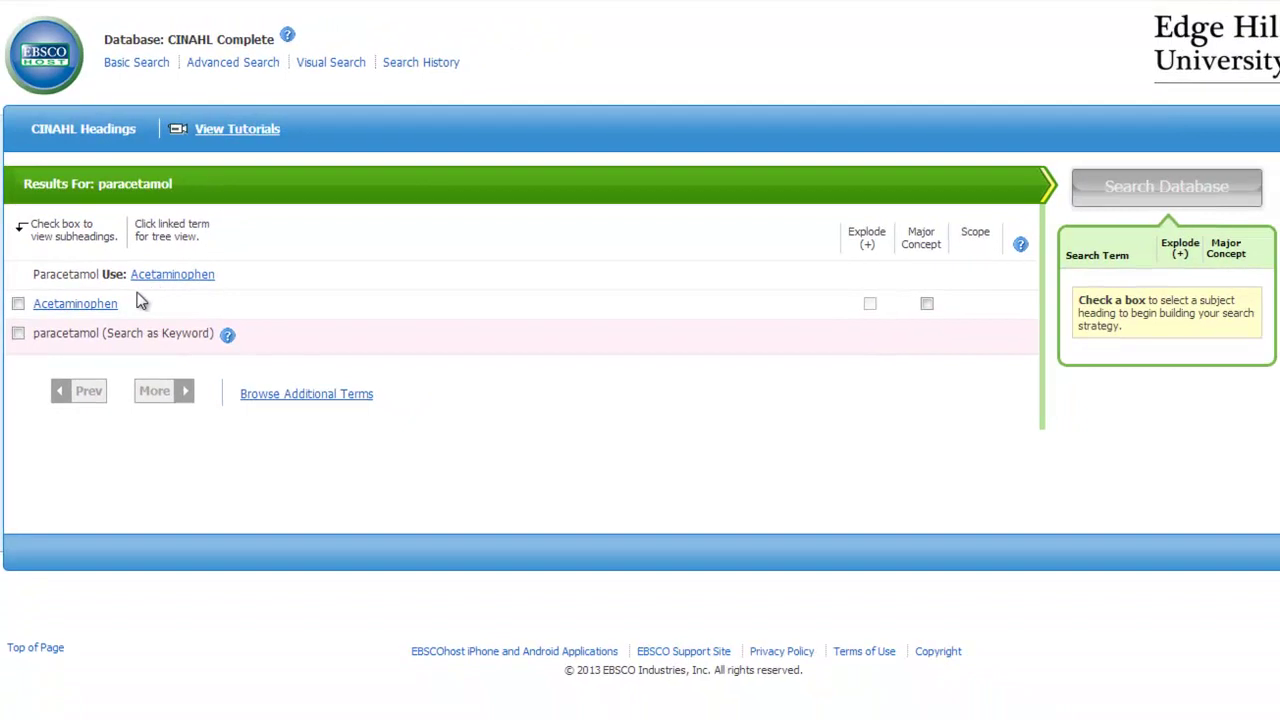
{"action": "left_click", "coordinate": [18, 305]}
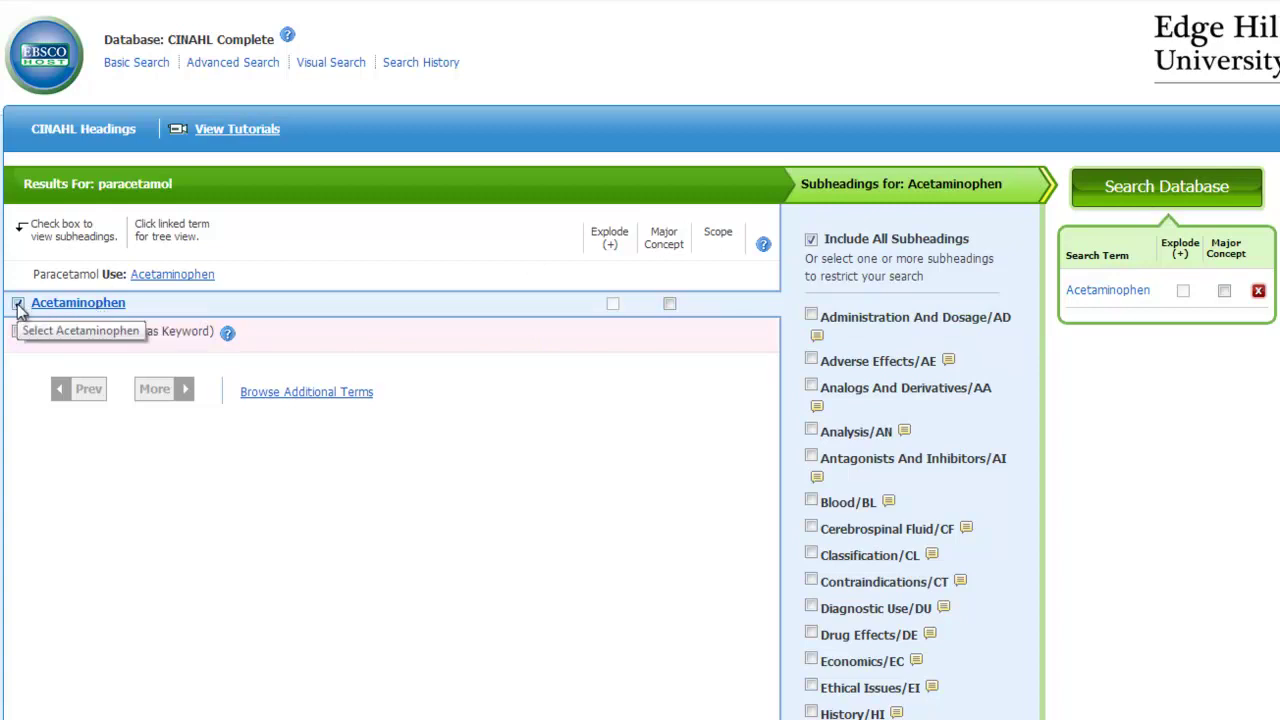
{"action": "left_click", "coordinate": [1166, 210]}
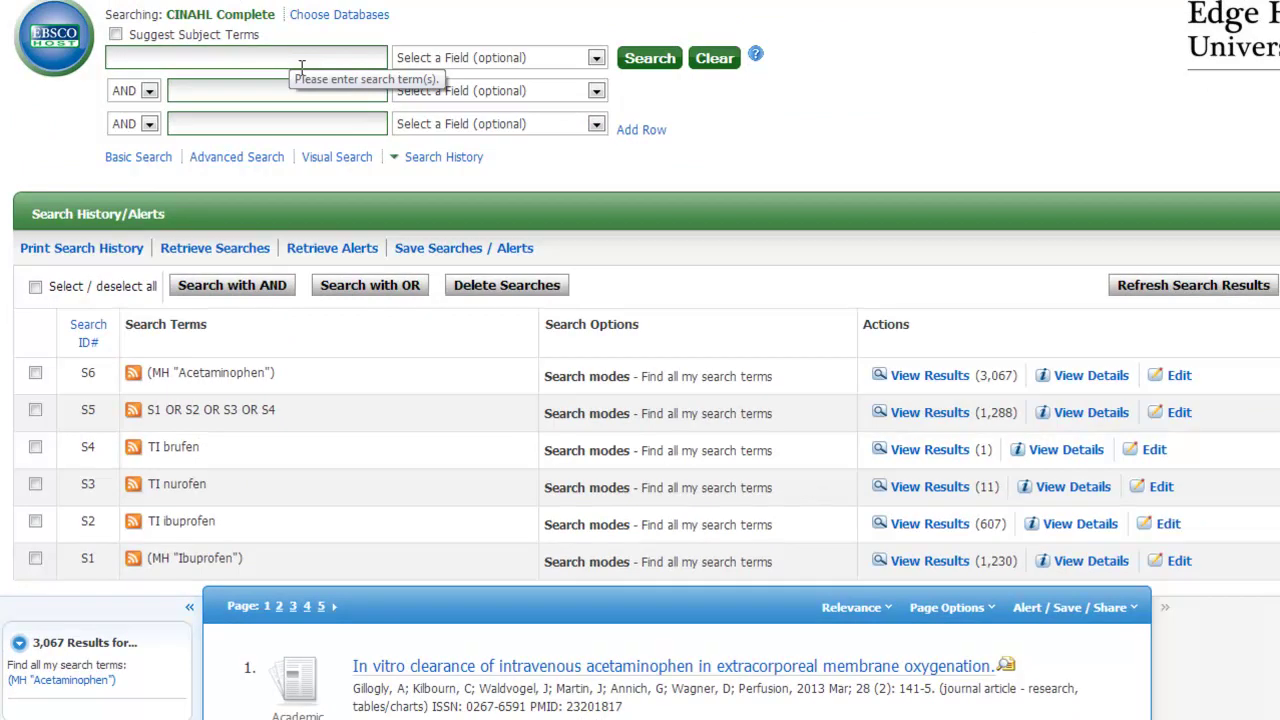
- Search the database for paracetamol in the TI Title field
{"action": "type", "text": "paracetamol"}
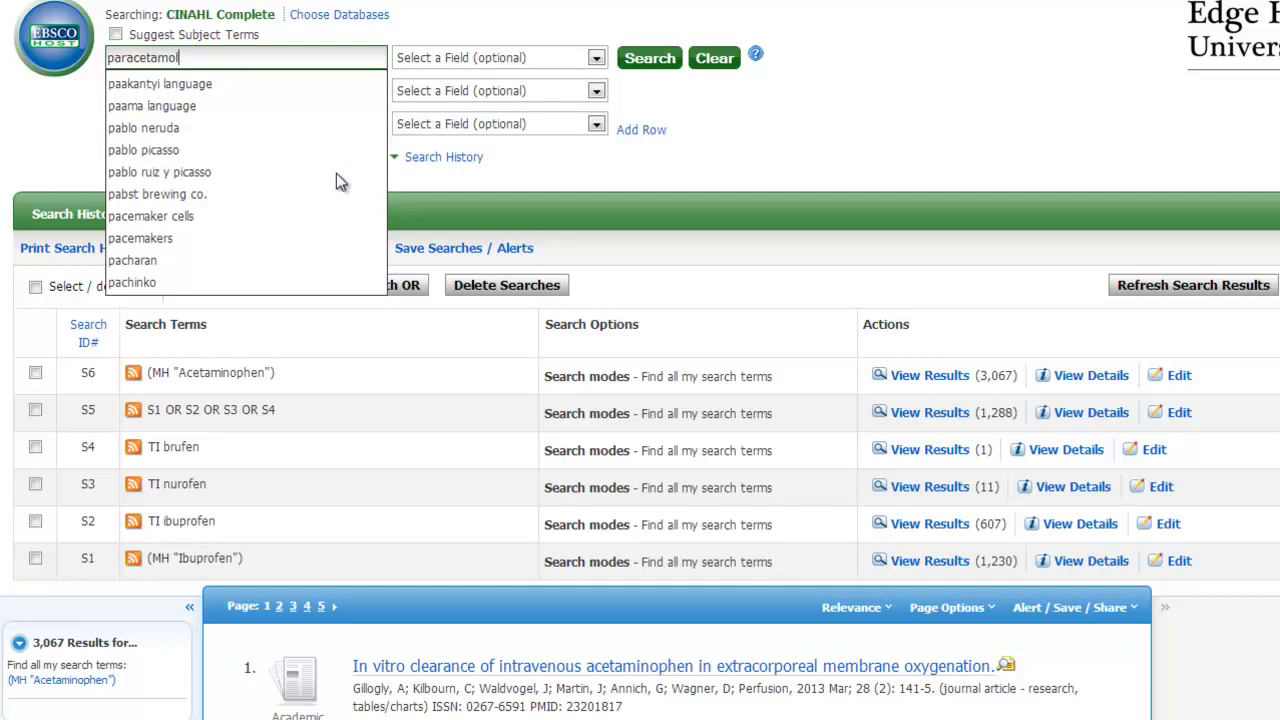
{"action": "key", "text": "Escape"}
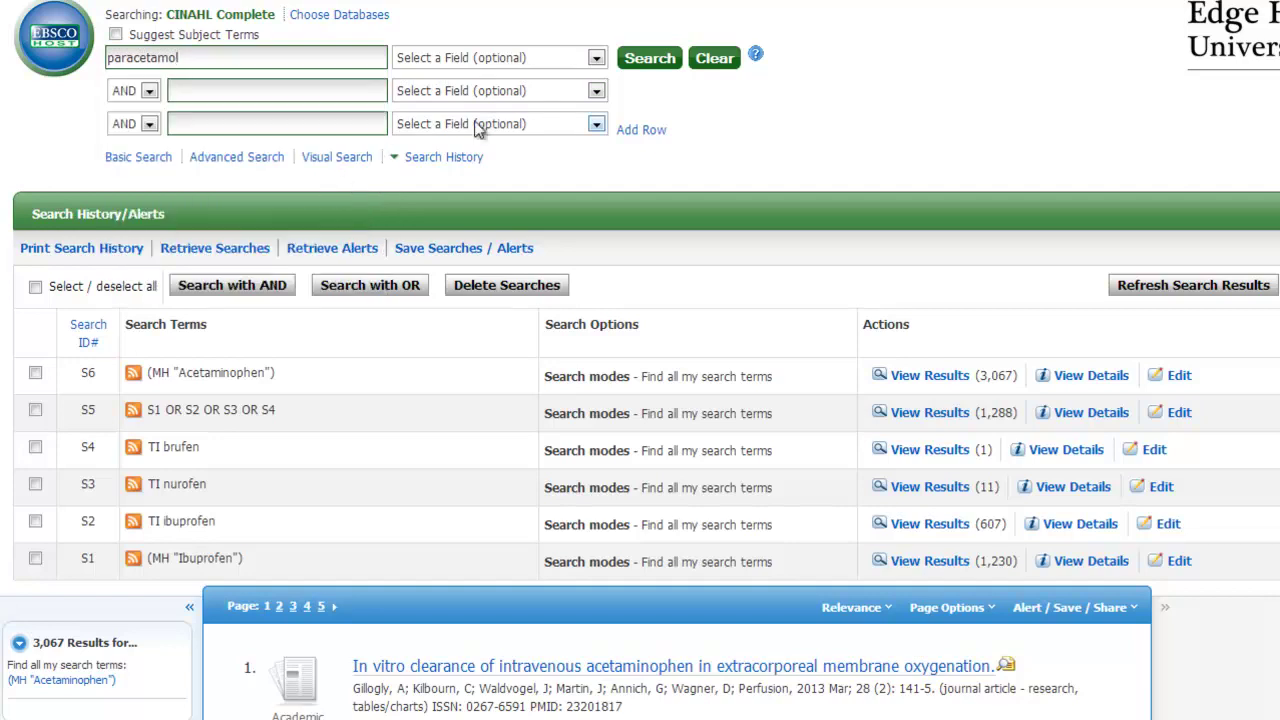
{"action": "left_click", "coordinate": [596, 58]}
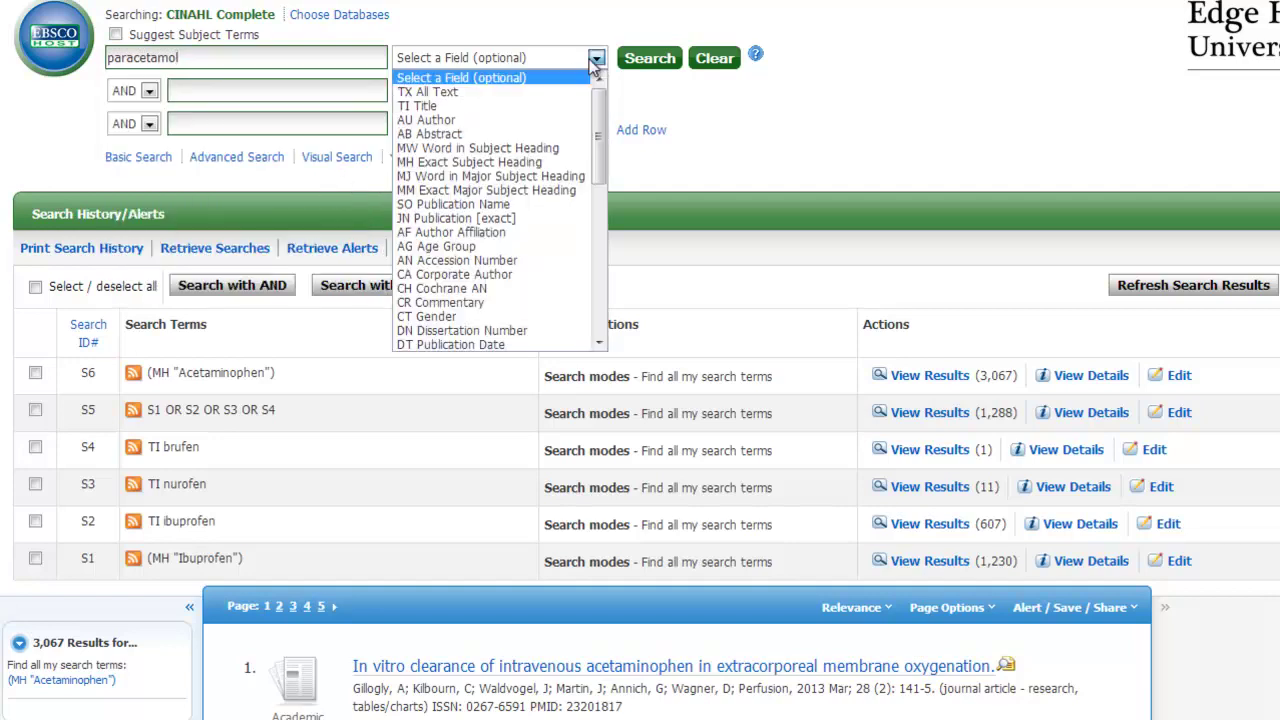
{"action": "left_click", "coordinate": [567, 106]}
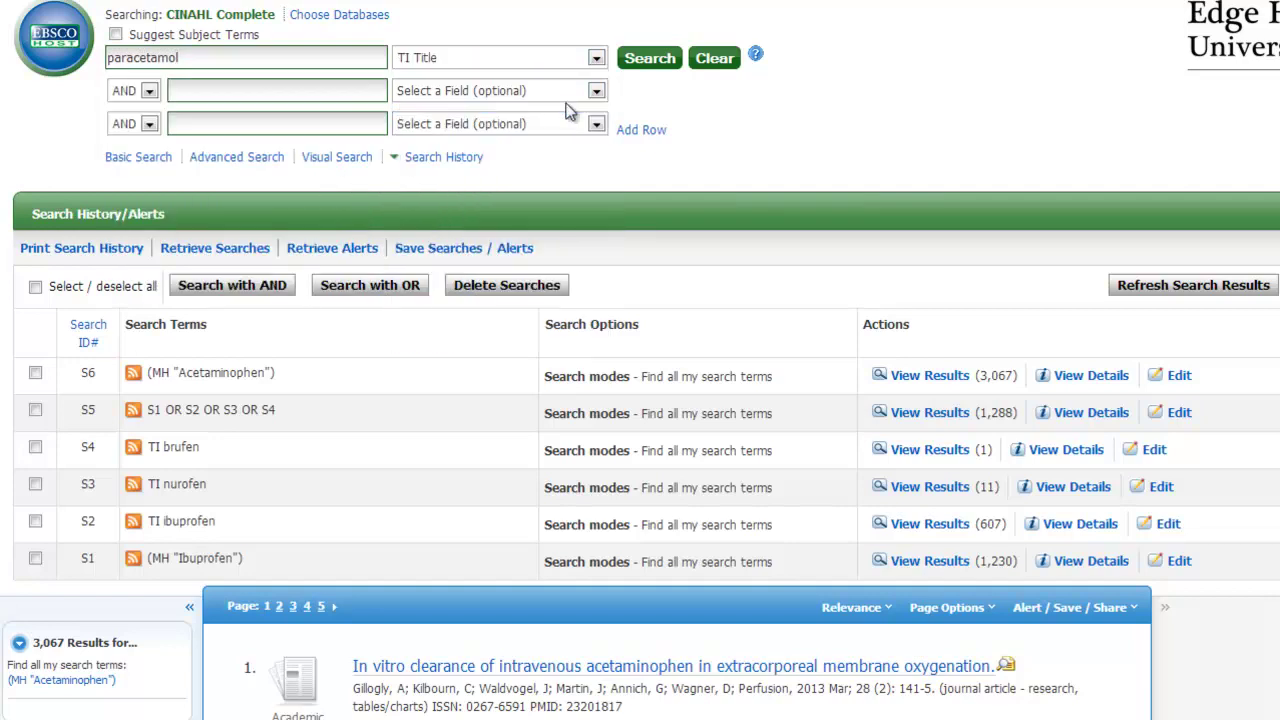
{"action": "left_click", "coordinate": [667, 66]}
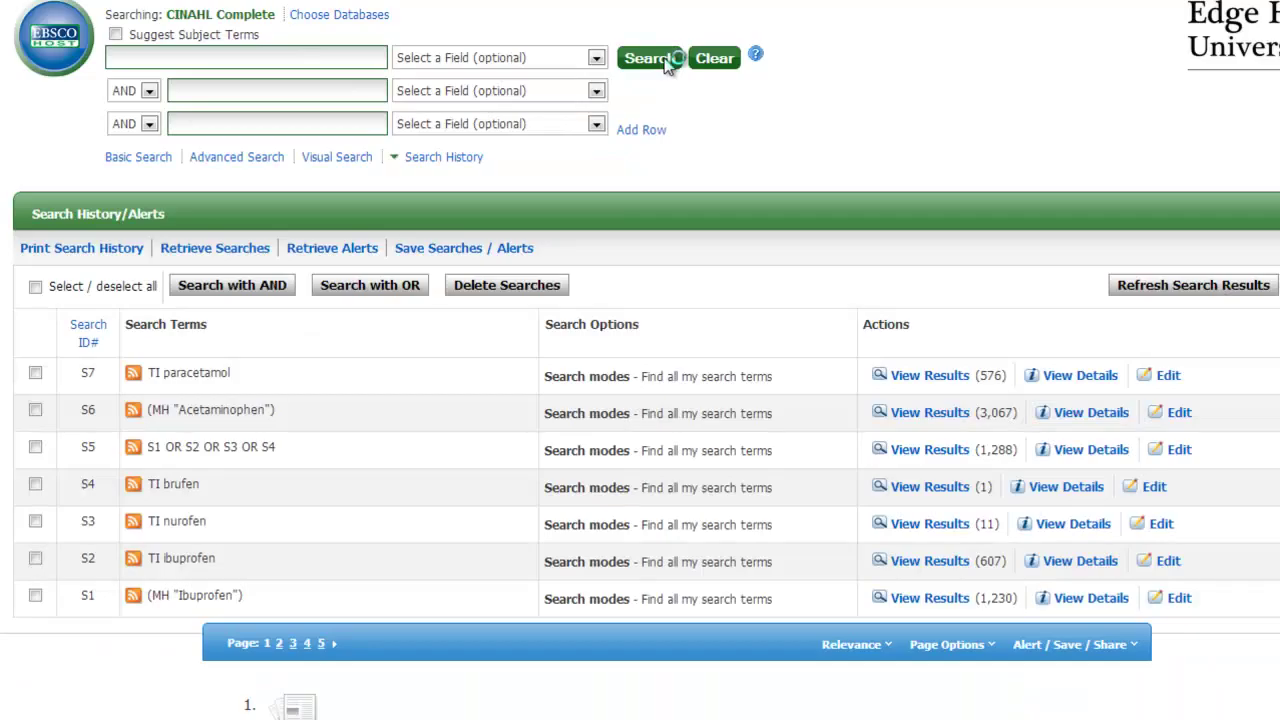
- Search the database for calpol in the TI Title field
{"action": "left_click", "coordinate": [352, 60]}
{"action": "type", "text": "calpo"}
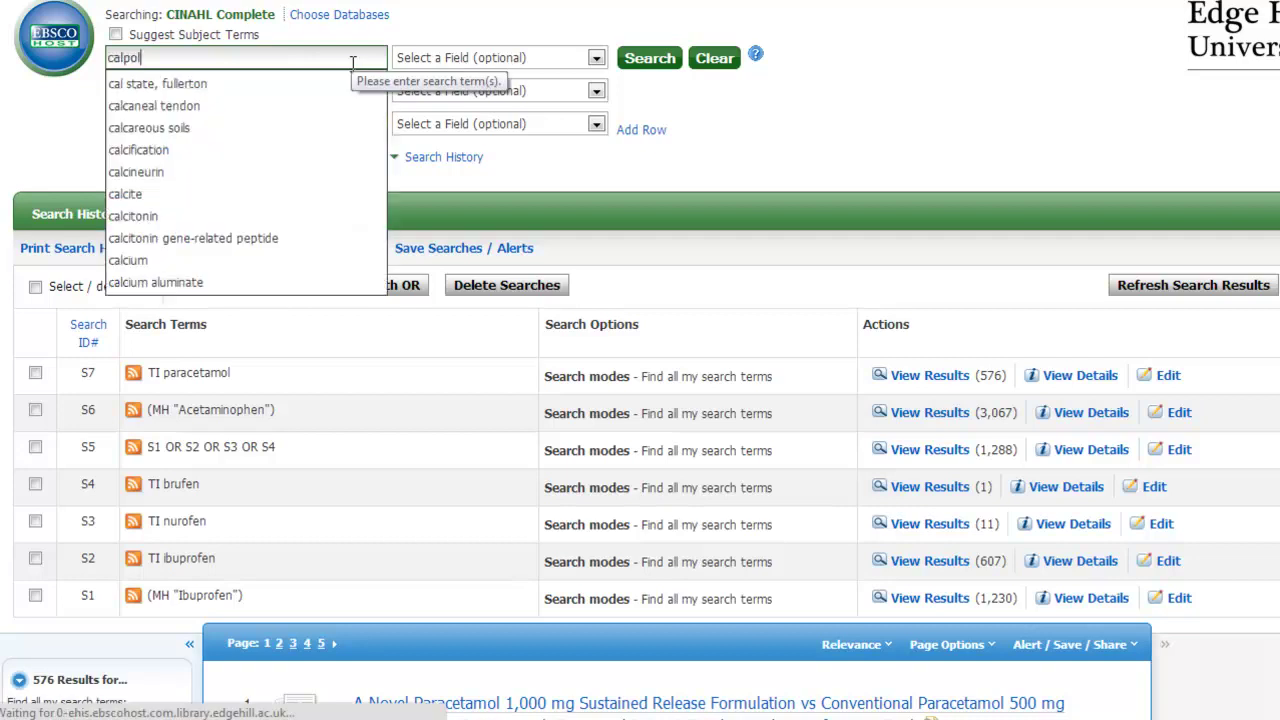
{"action": "type", "text": "l"}
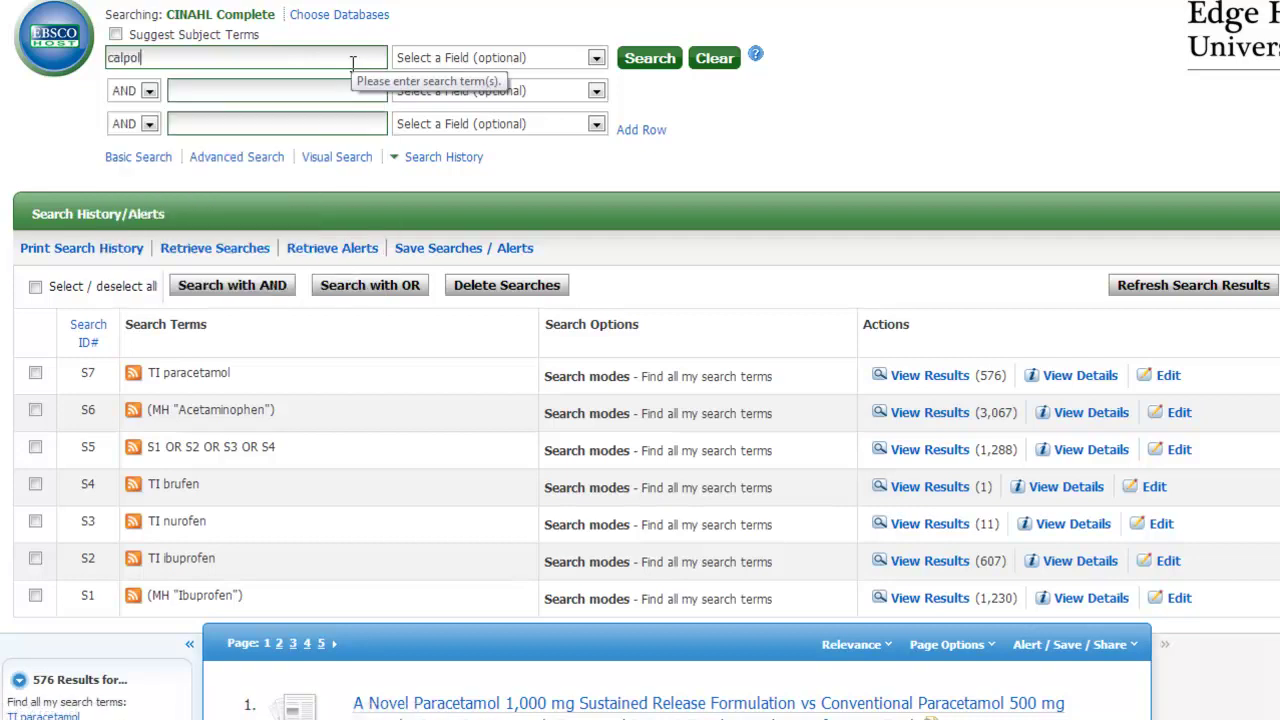
{"action": "left_click", "coordinate": [596, 58]}
{"action": "left_click", "coordinate": [571, 106]}
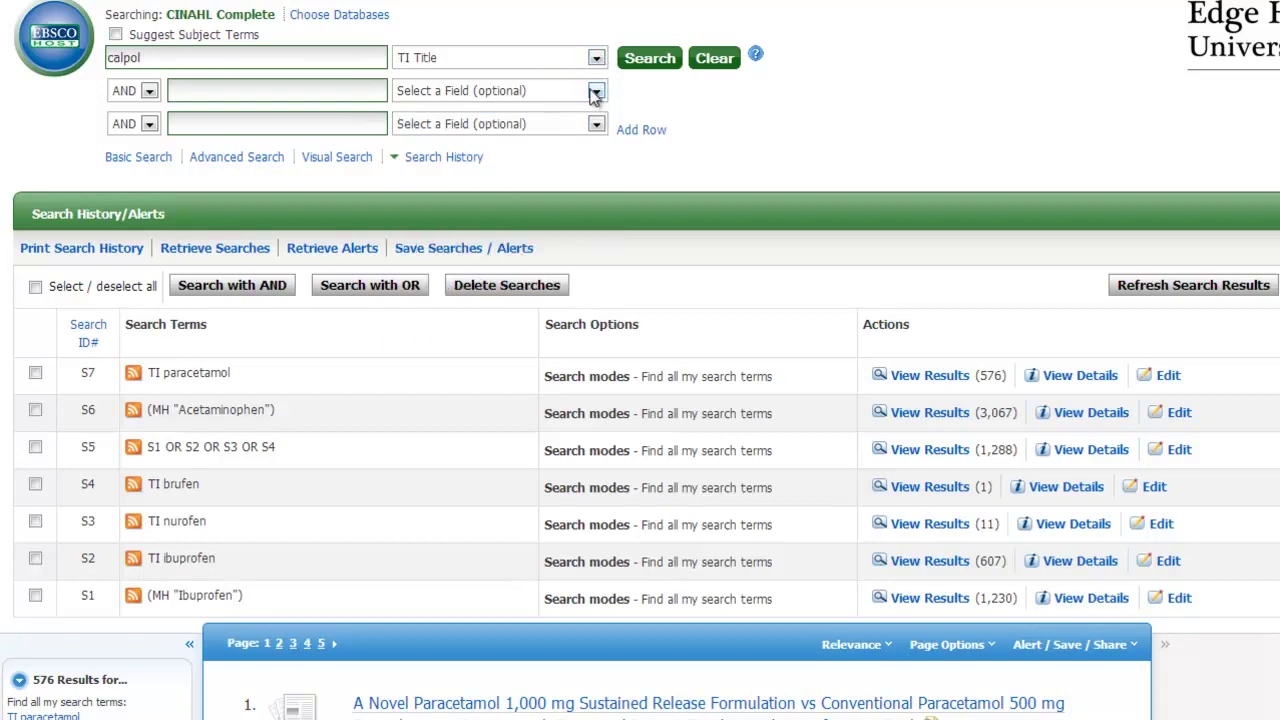
{"action": "left_click", "coordinate": [657, 60]}
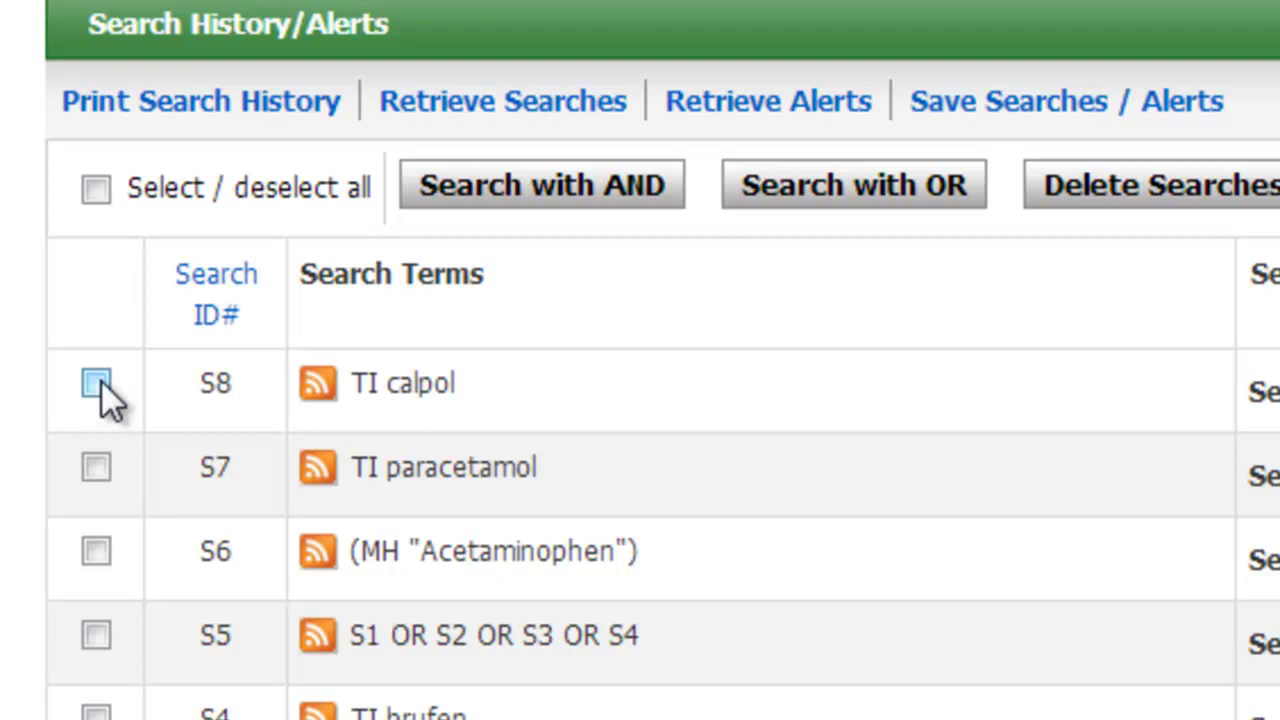
- Combine the searches S6, S7 and S8 with OR, and combine that new search with S5 using AND
{"action": "left_click", "coordinate": [101, 381]}
{"action": "left_click", "coordinate": [97, 468]}
{"action": "left_click", "coordinate": [97, 551]}
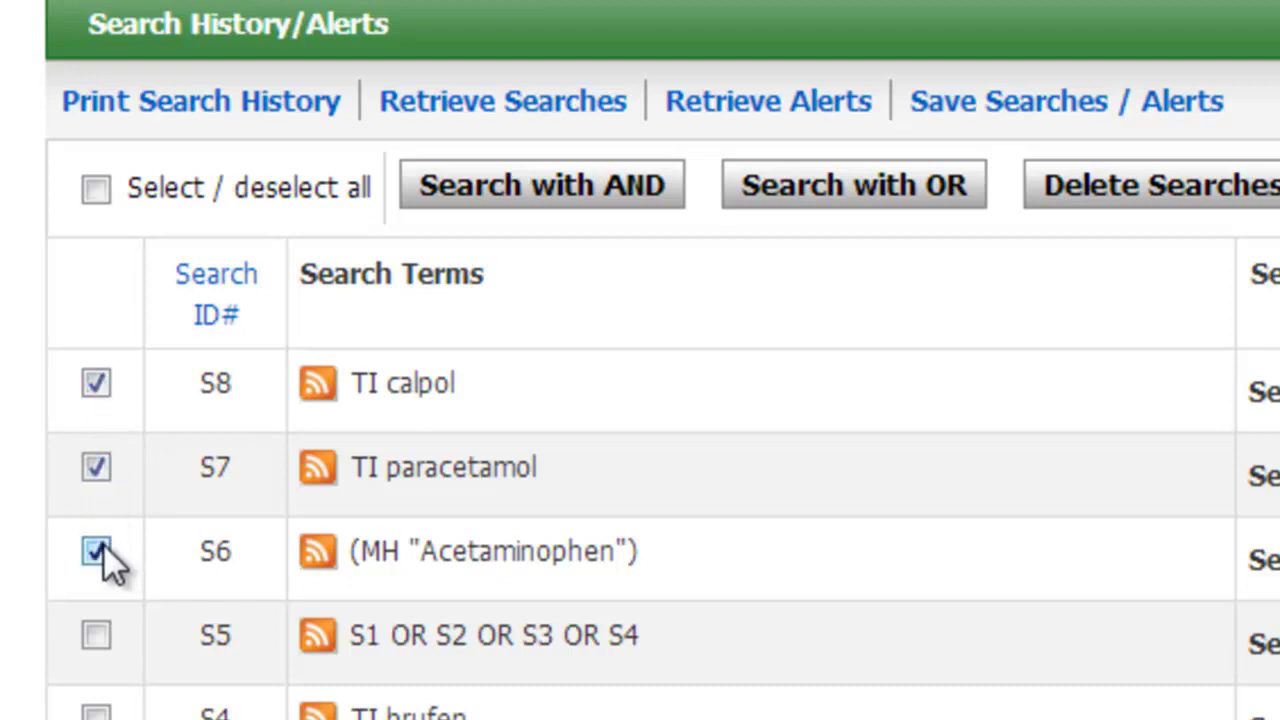
{"action": "left_click", "coordinate": [878, 190]}
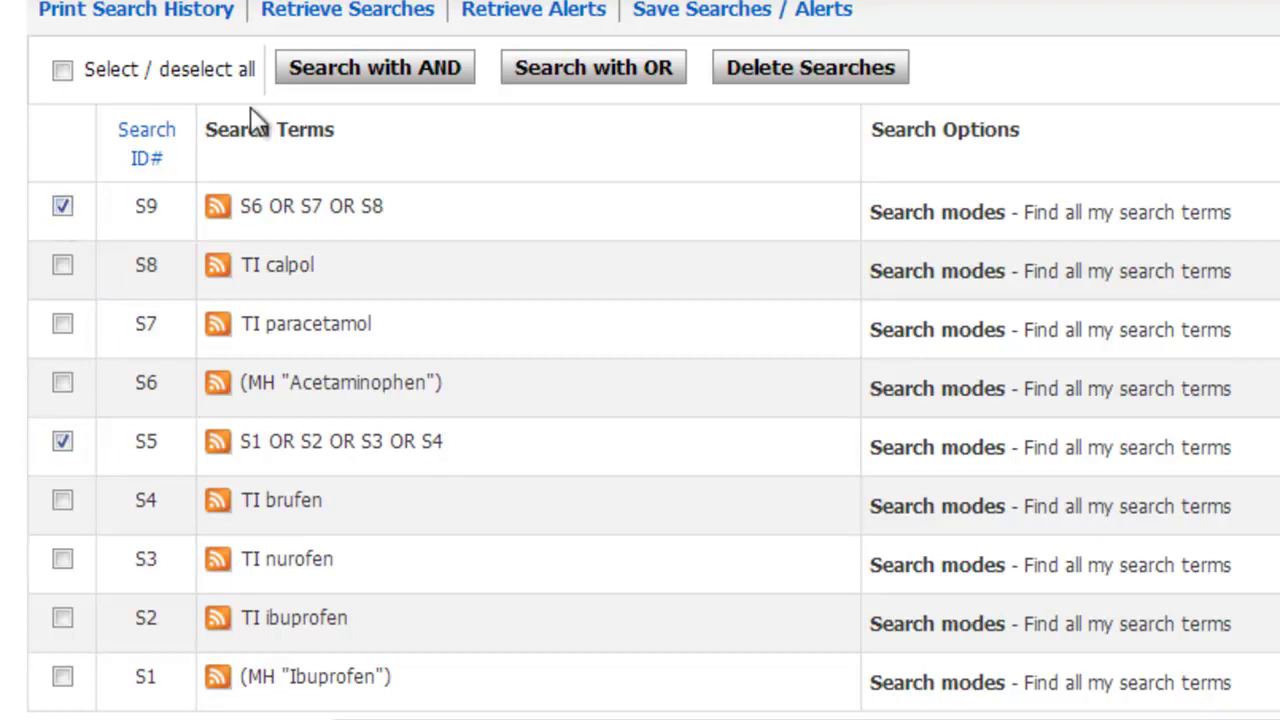
{"action": "left_click", "coordinate": [363, 72]}
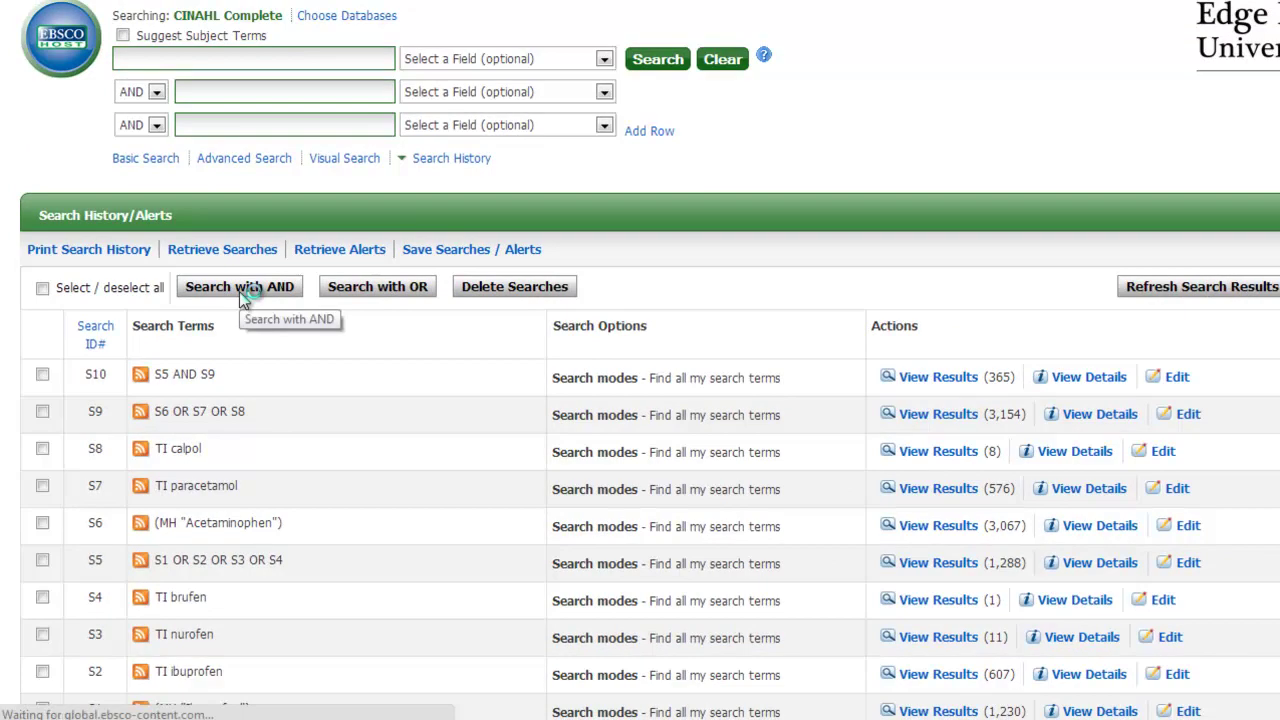
{"action": "left_click", "coordinate": [243, 292]}
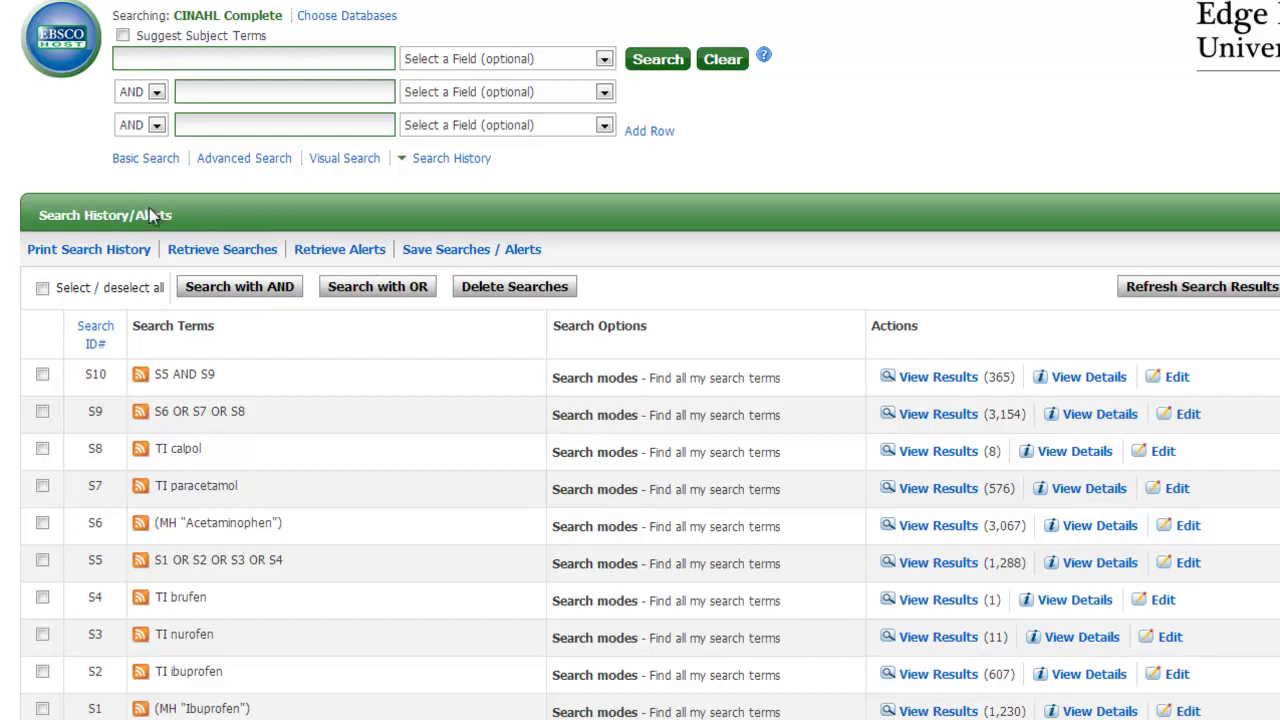
- Look up fever with suggested subject terms and search the database for the exploded Fever heading with all subheadings
{"action": "left_click", "coordinate": [178, 60]}
{"action": "type", "text": "fever"}
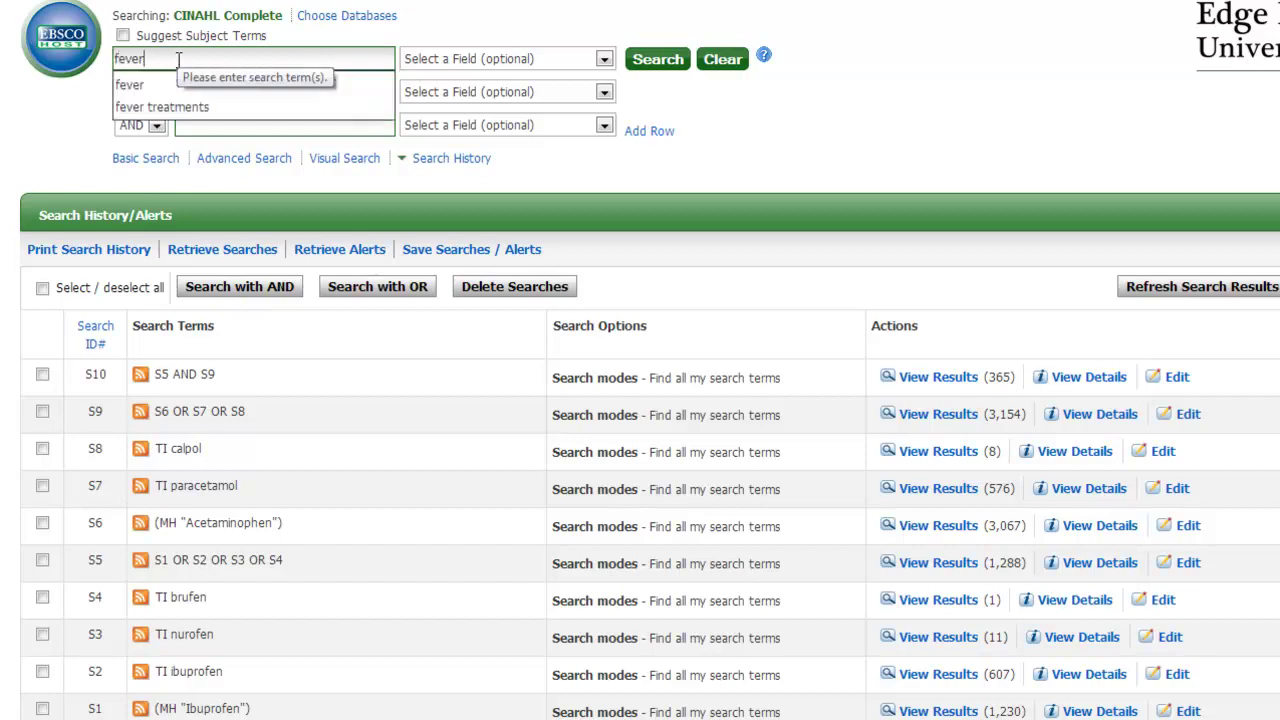
{"action": "left_click", "coordinate": [125, 36]}
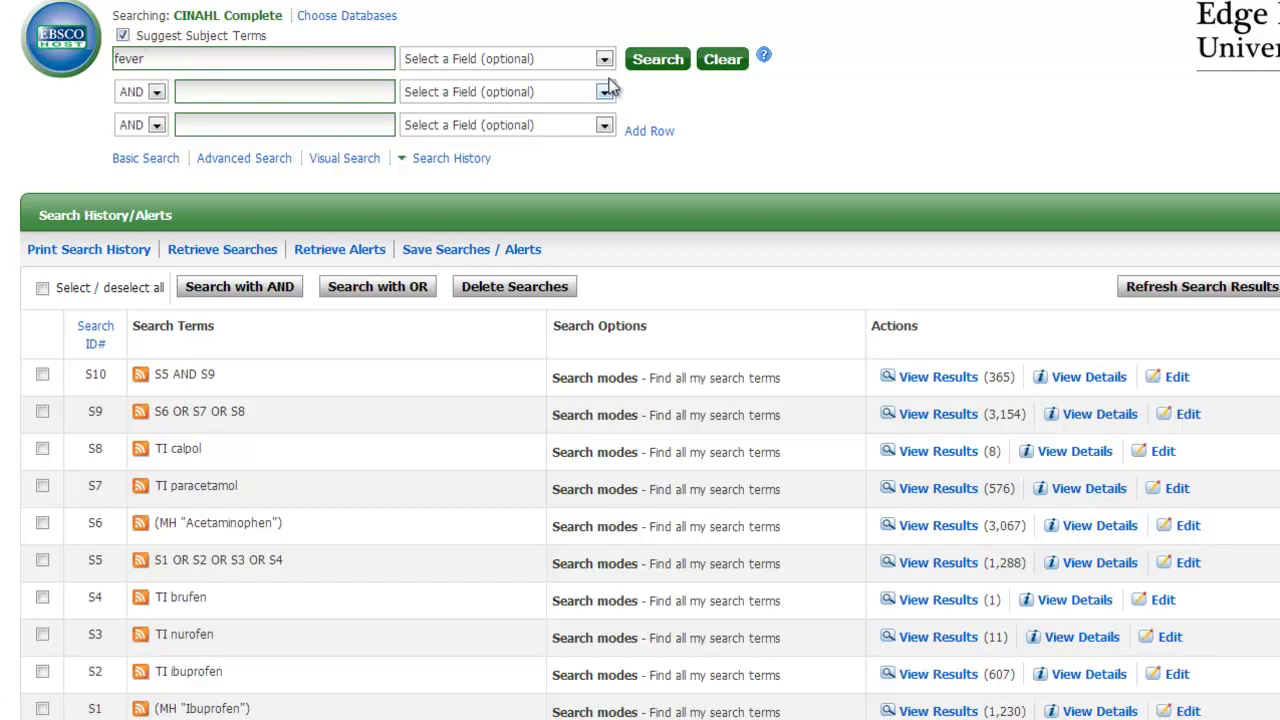
{"action": "left_click", "coordinate": [666, 68]}
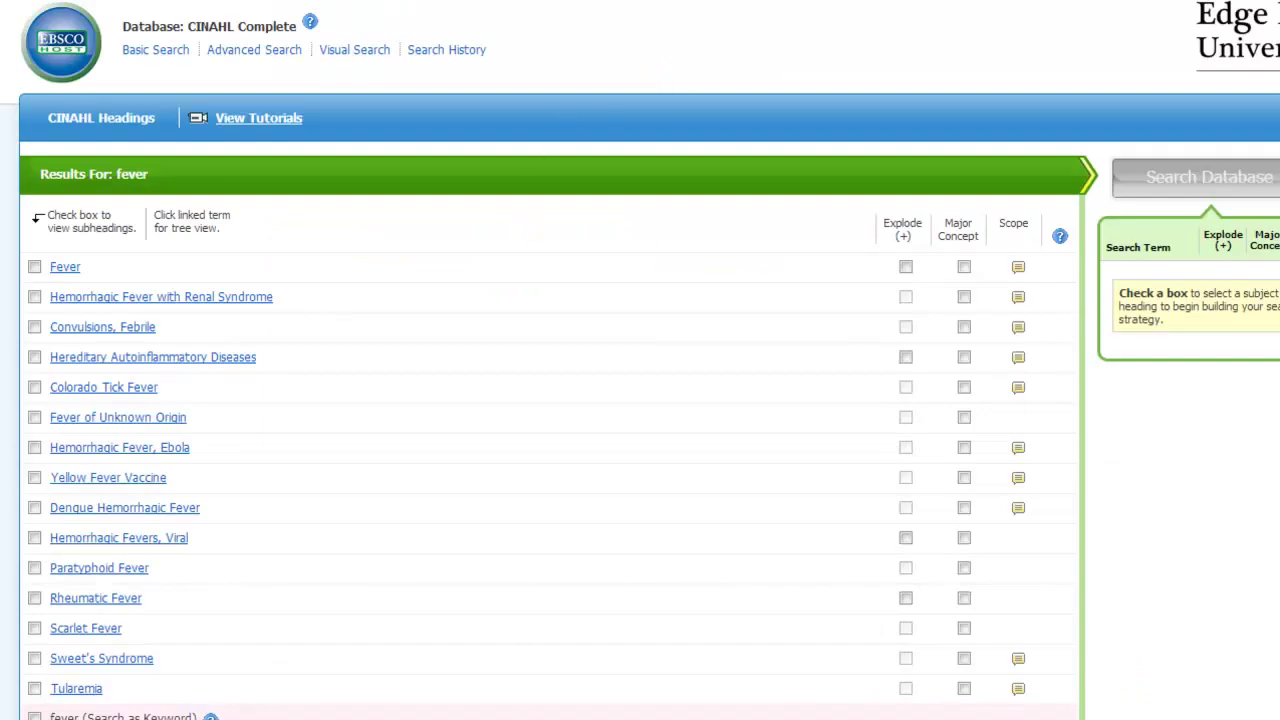
{"action": "scroll", "coordinate": [640, 360], "scroll_direction": "down", "scroll_amount": 2}
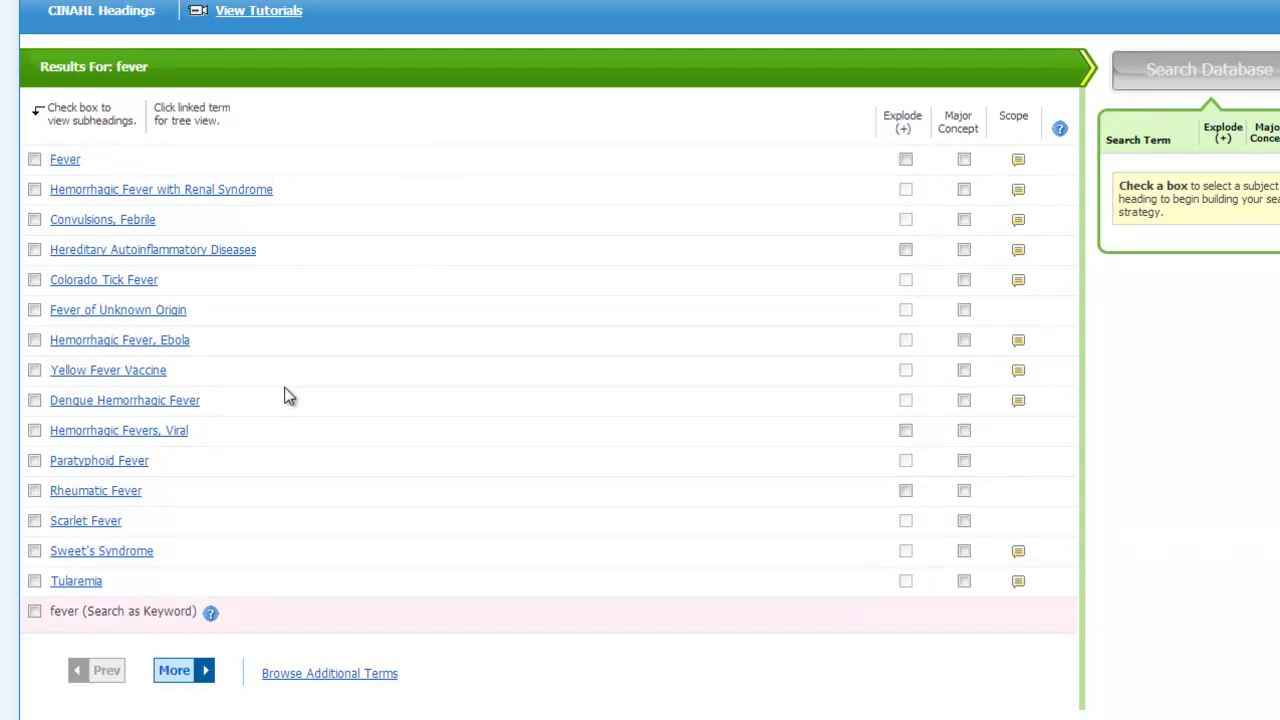
{"action": "left_click", "coordinate": [36, 166]}
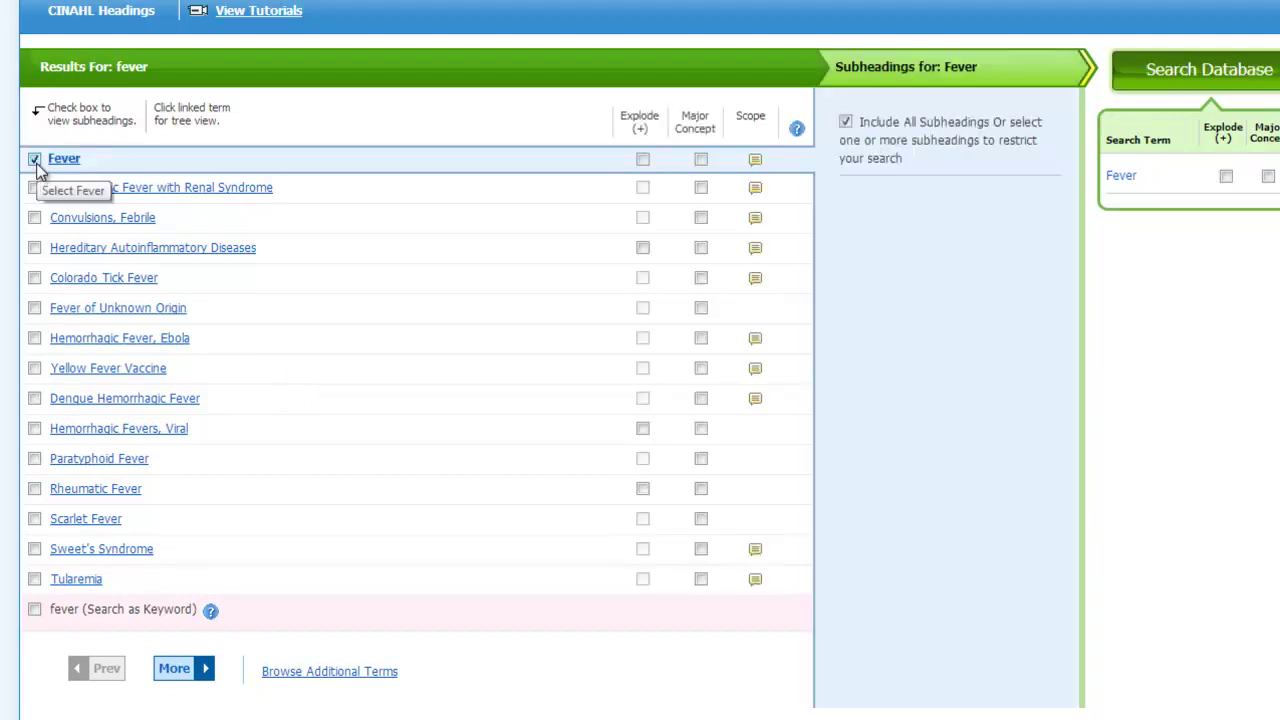
{"action": "left_click", "coordinate": [643, 161]}
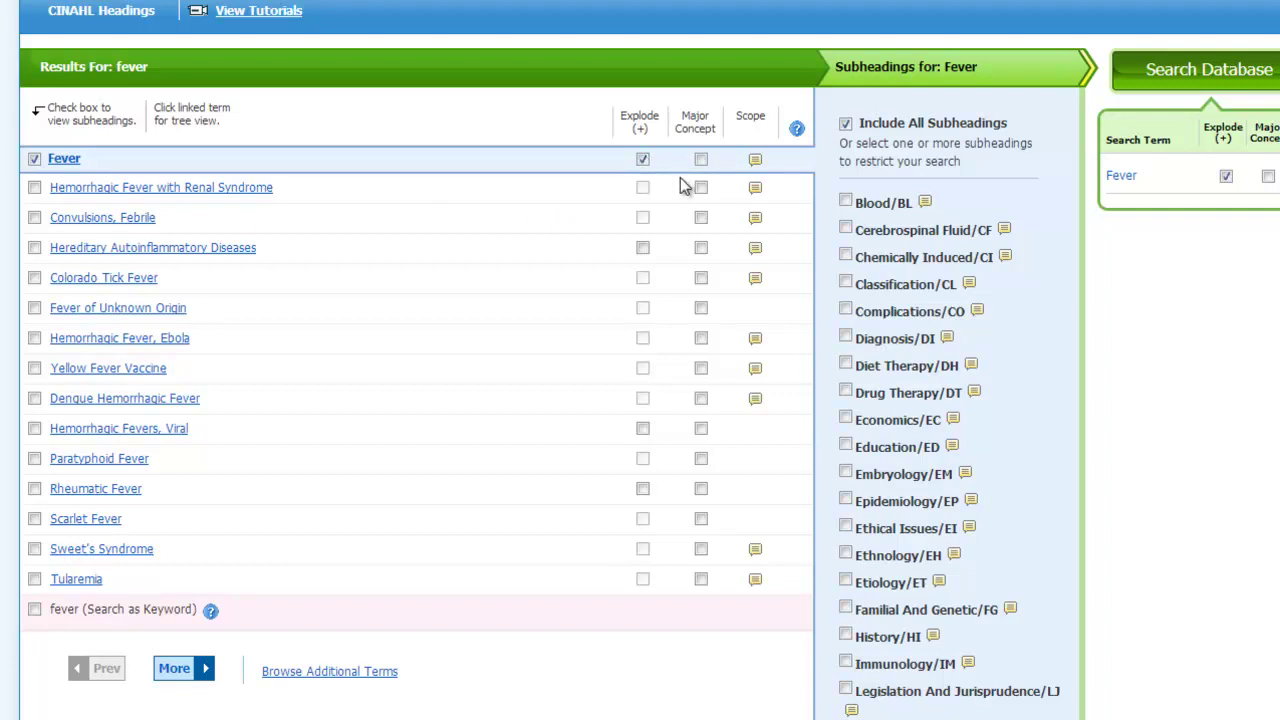
{"action": "left_click", "coordinate": [1160, 76]}
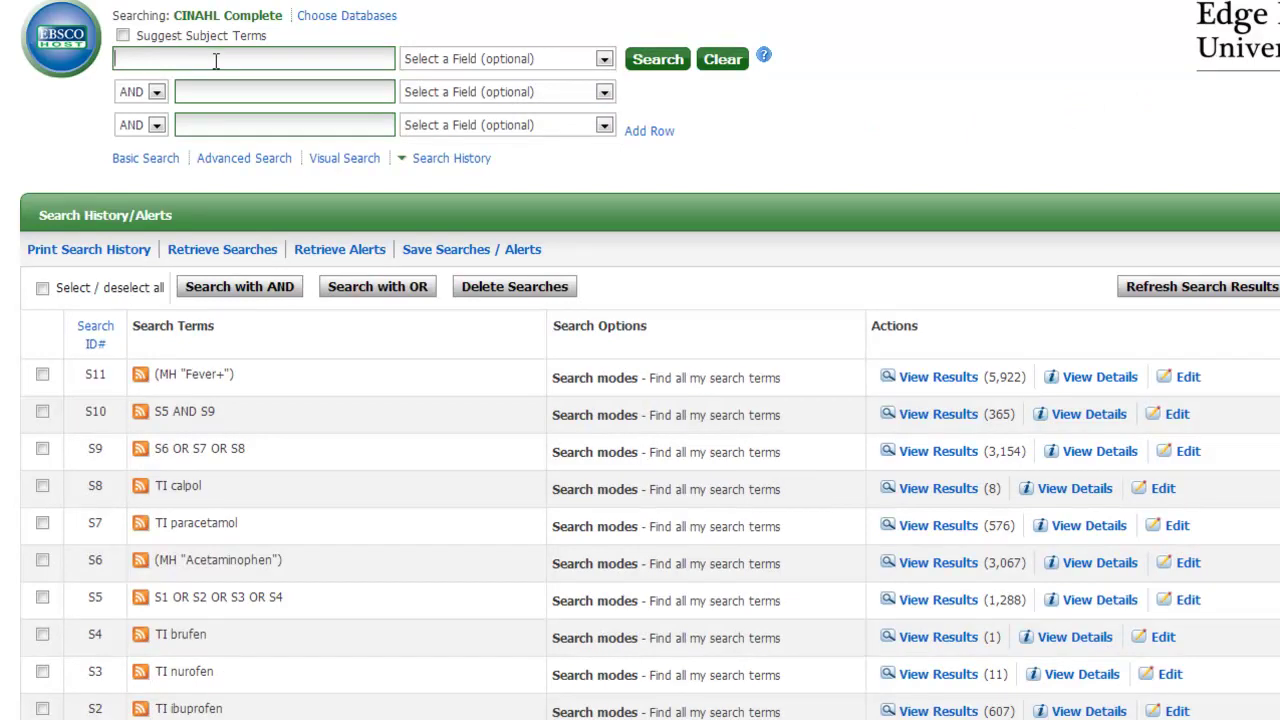
- Search the database for fever in the TI Title field
{"action": "type", "text": "fever"}
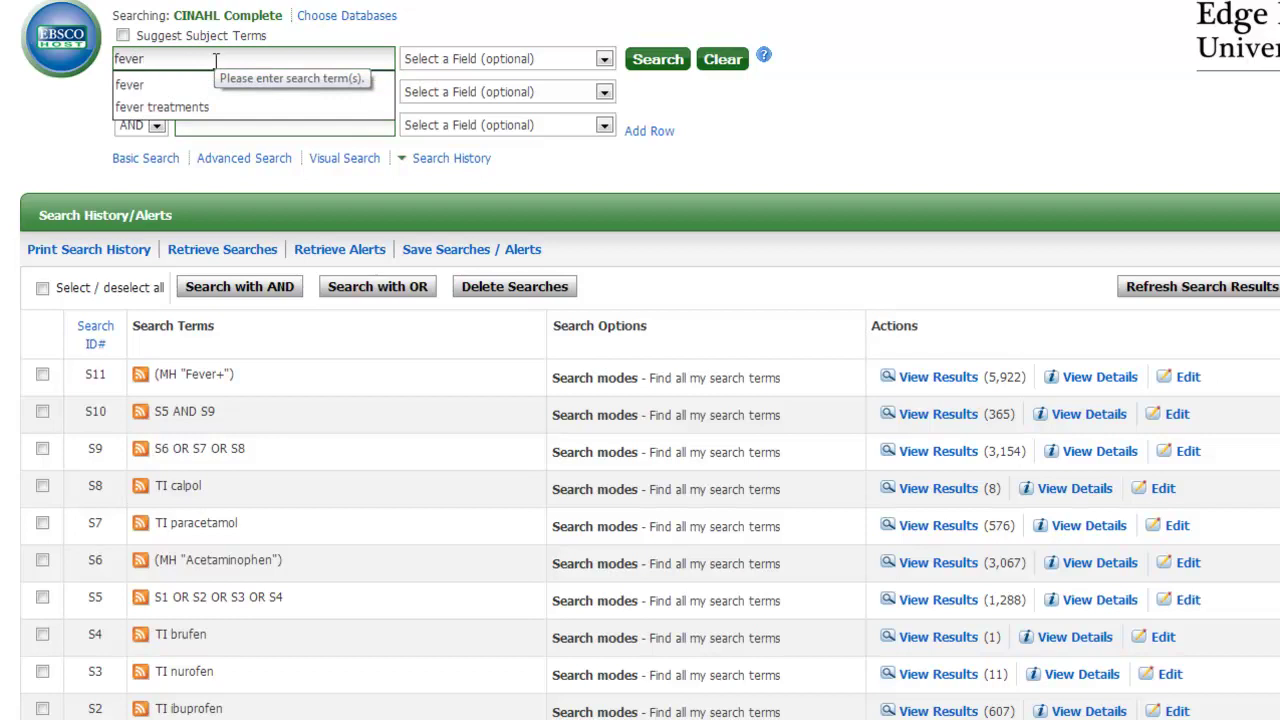
{"action": "left_click", "coordinate": [604, 59]}
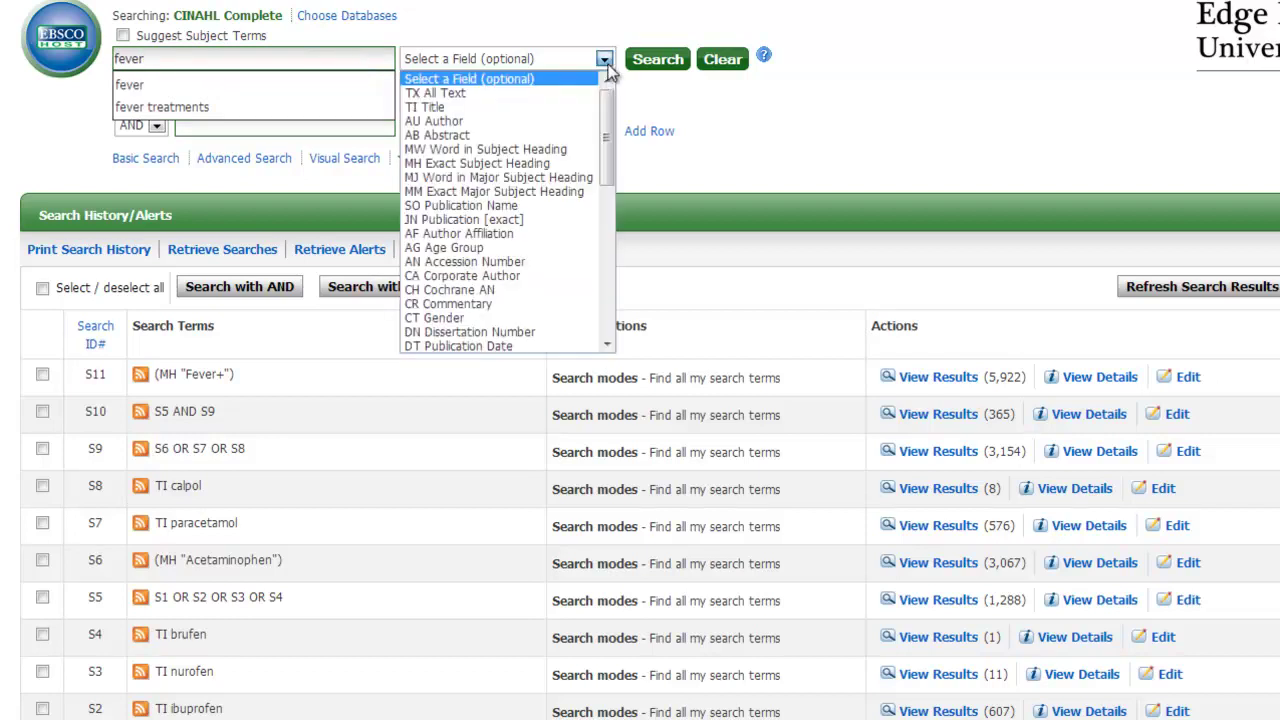
{"action": "left_click", "coordinate": [576, 107]}
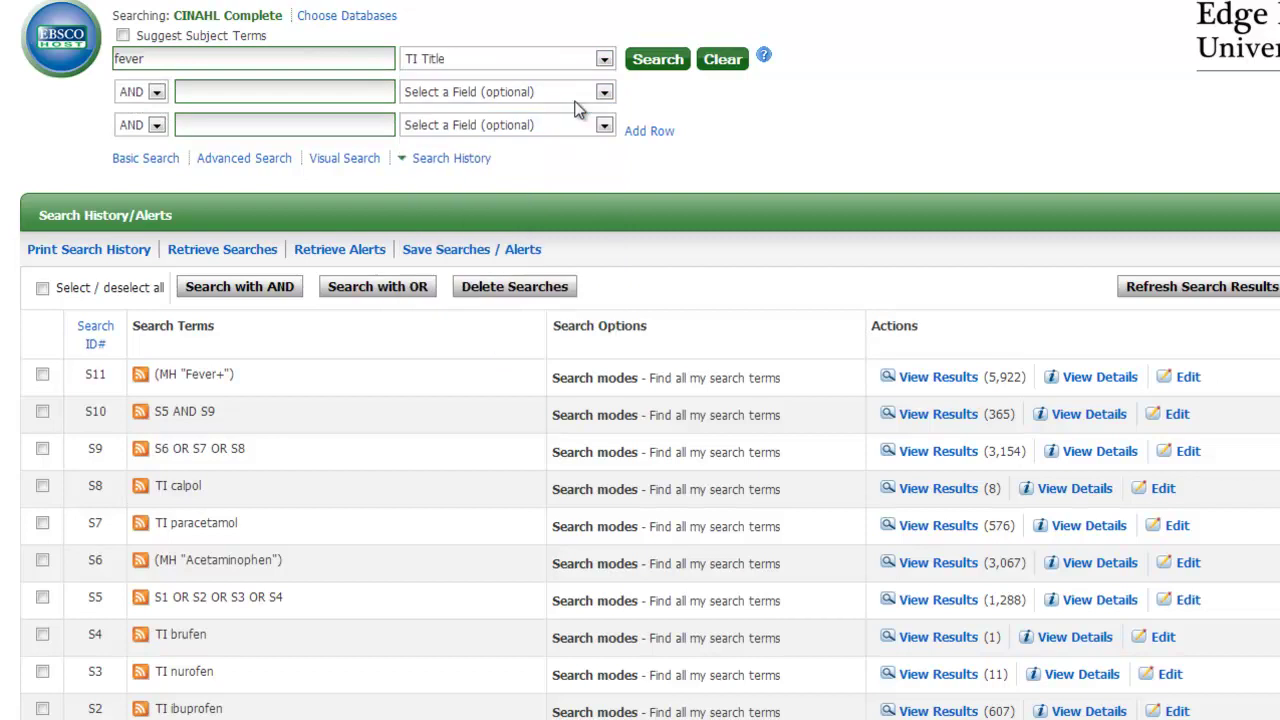
{"action": "left_click", "coordinate": [649, 68]}
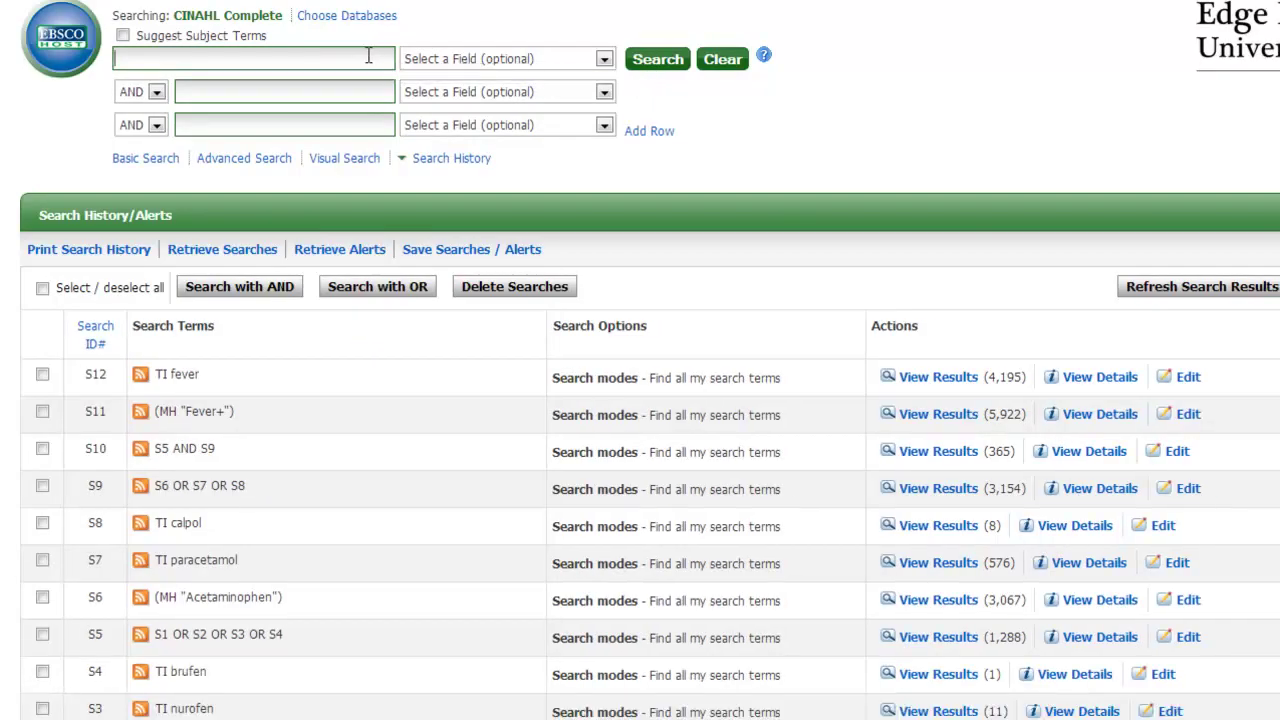
- Search the database for pyrexia in the TI Title field
{"action": "type", "text": "pyre"}
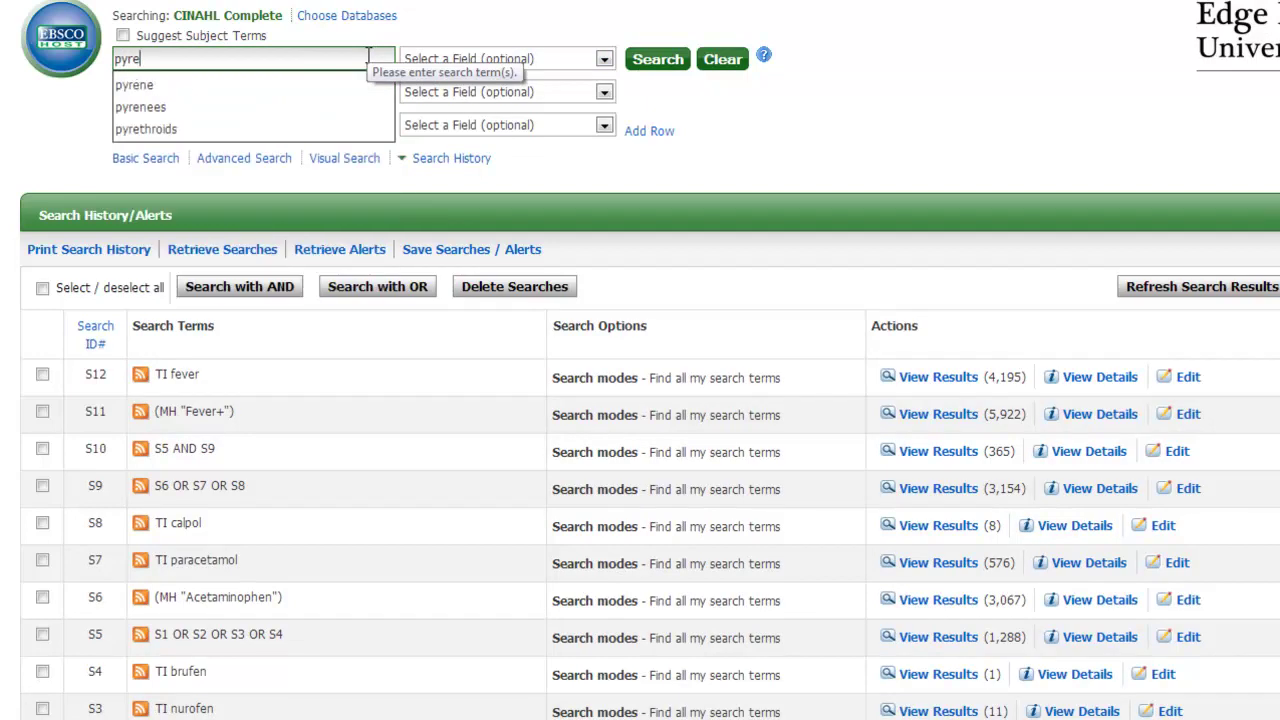
{"action": "type", "text": "xia"}
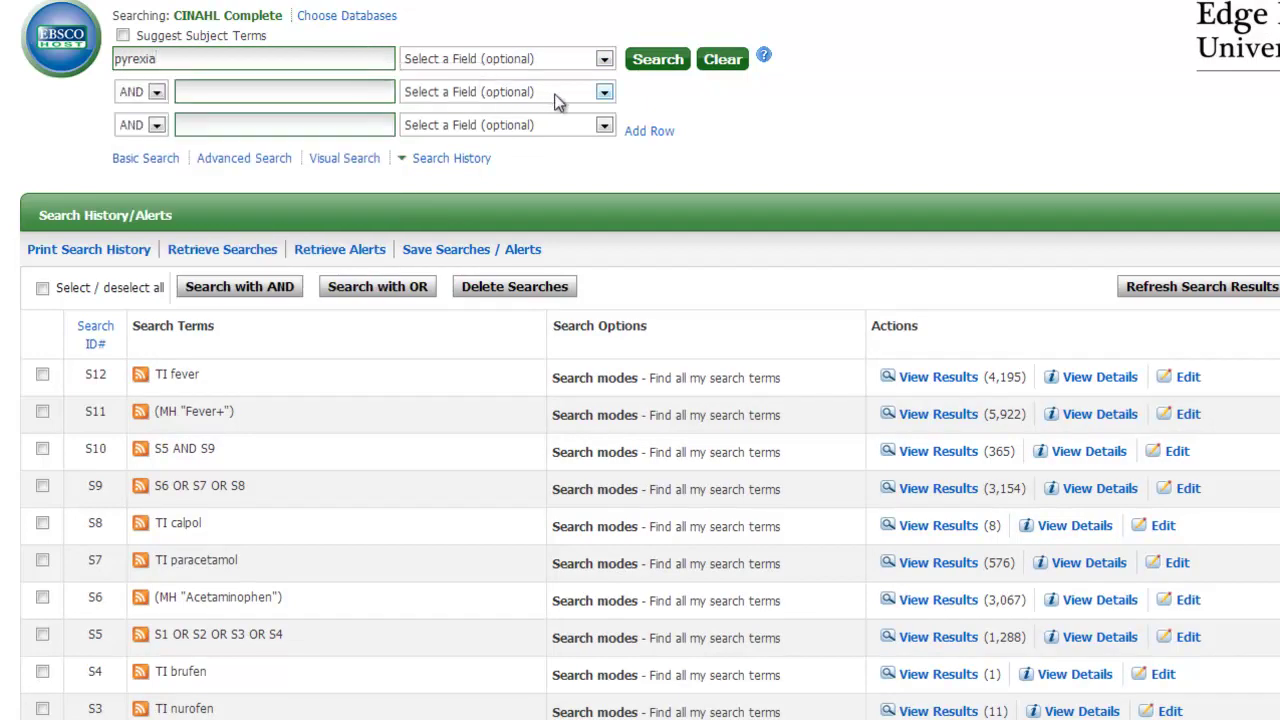
{"action": "left_click", "coordinate": [603, 60]}
{"action": "left_click", "coordinate": [568, 102]}
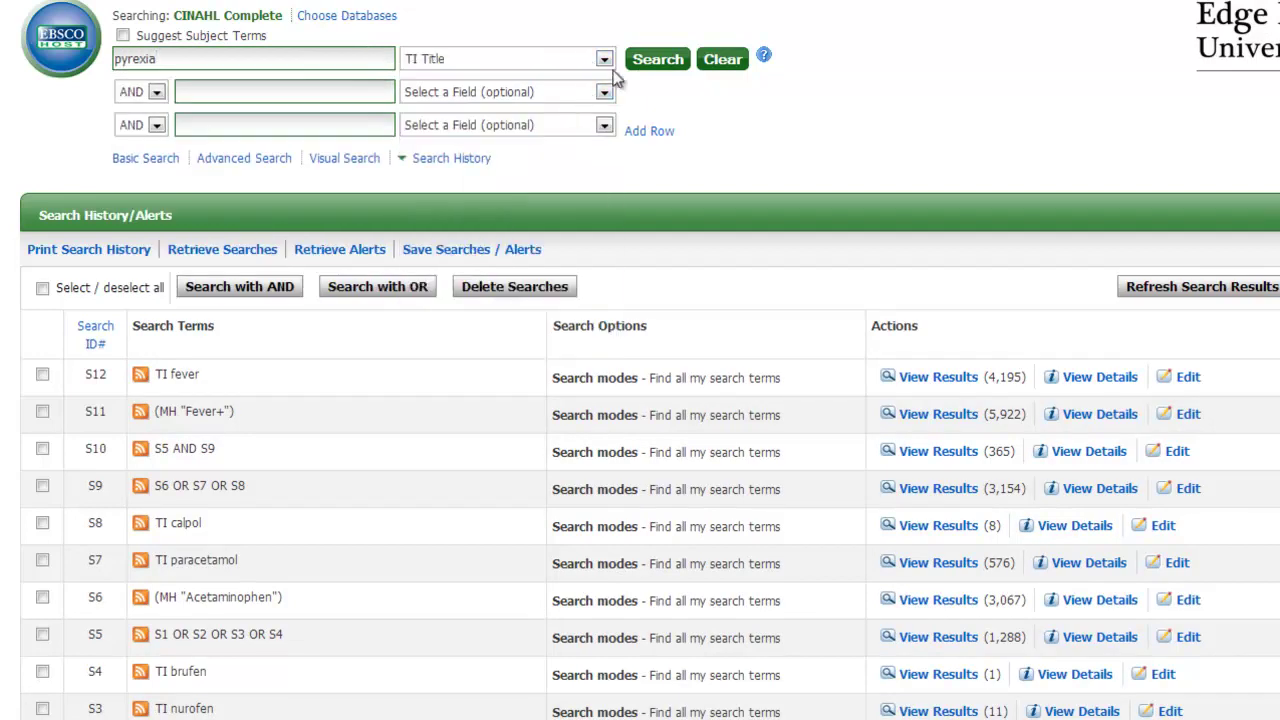
{"action": "left_click", "coordinate": [640, 66]}
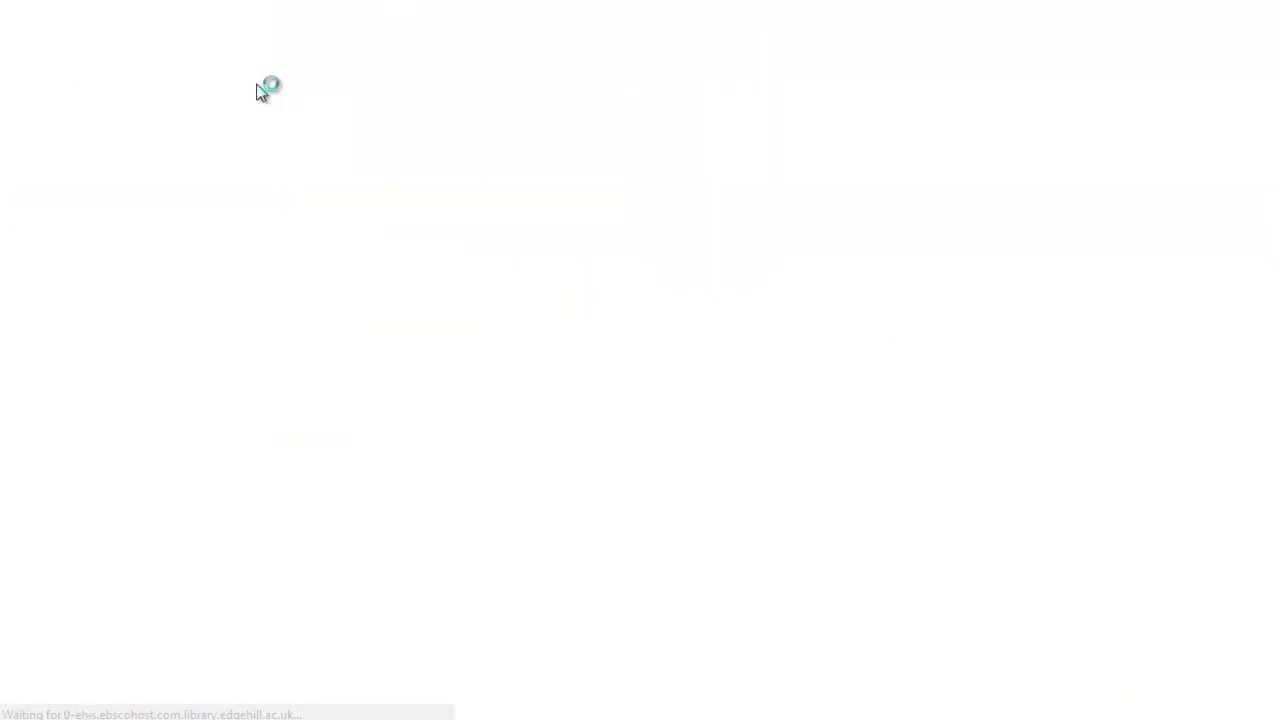
- Search the database for febrile in the TI Title field
{"action": "type", "text": "febrile"}
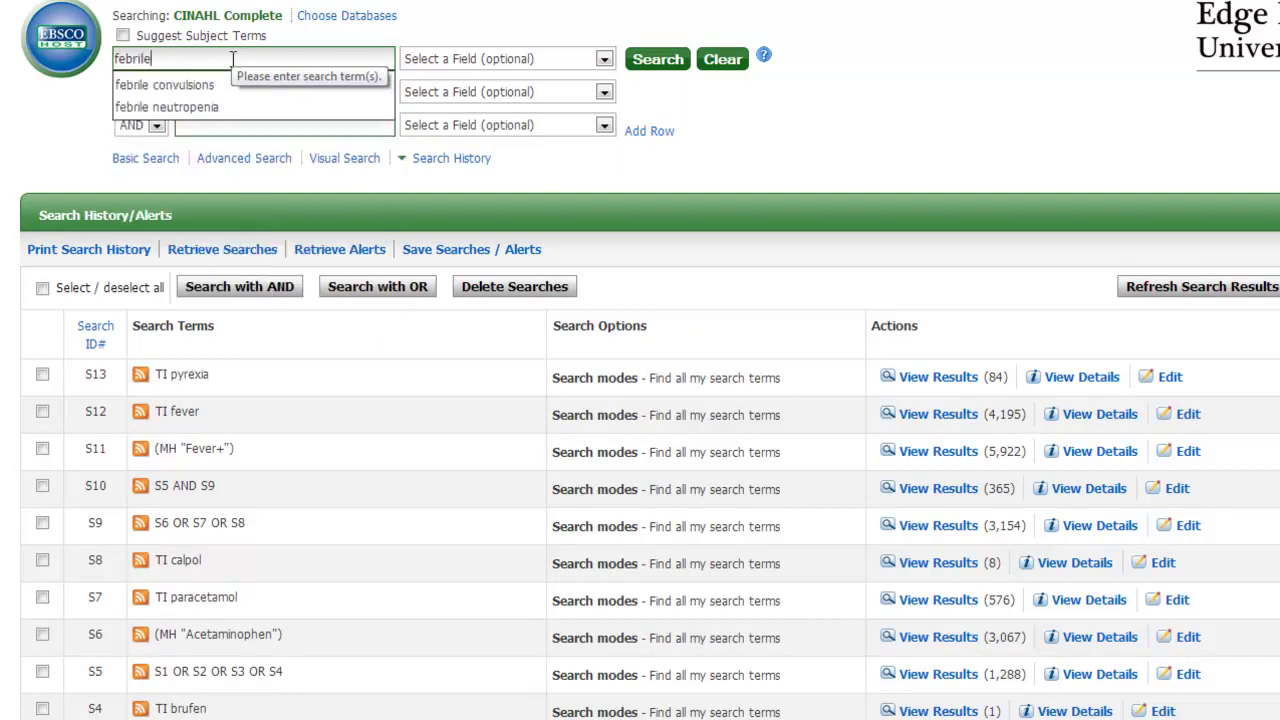
{"action": "left_click", "coordinate": [460, 61]}
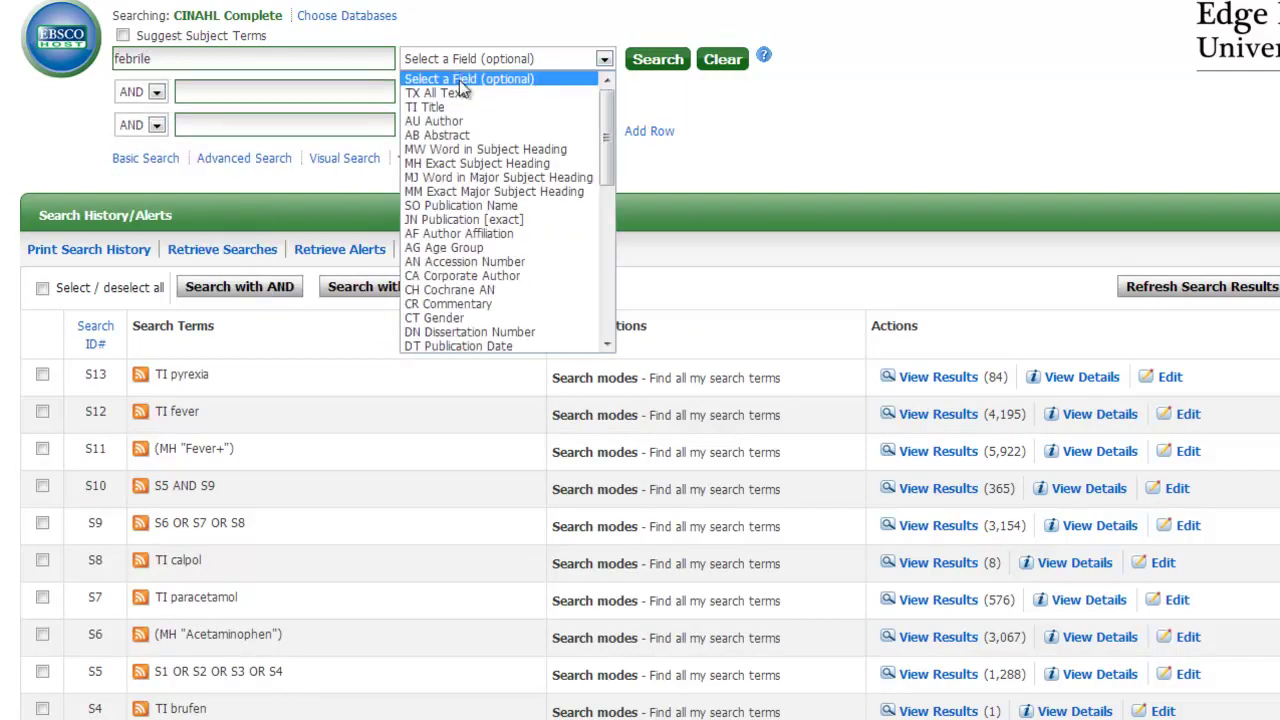
{"action": "left_click", "coordinate": [455, 106]}
{"action": "left_click", "coordinate": [671, 64]}
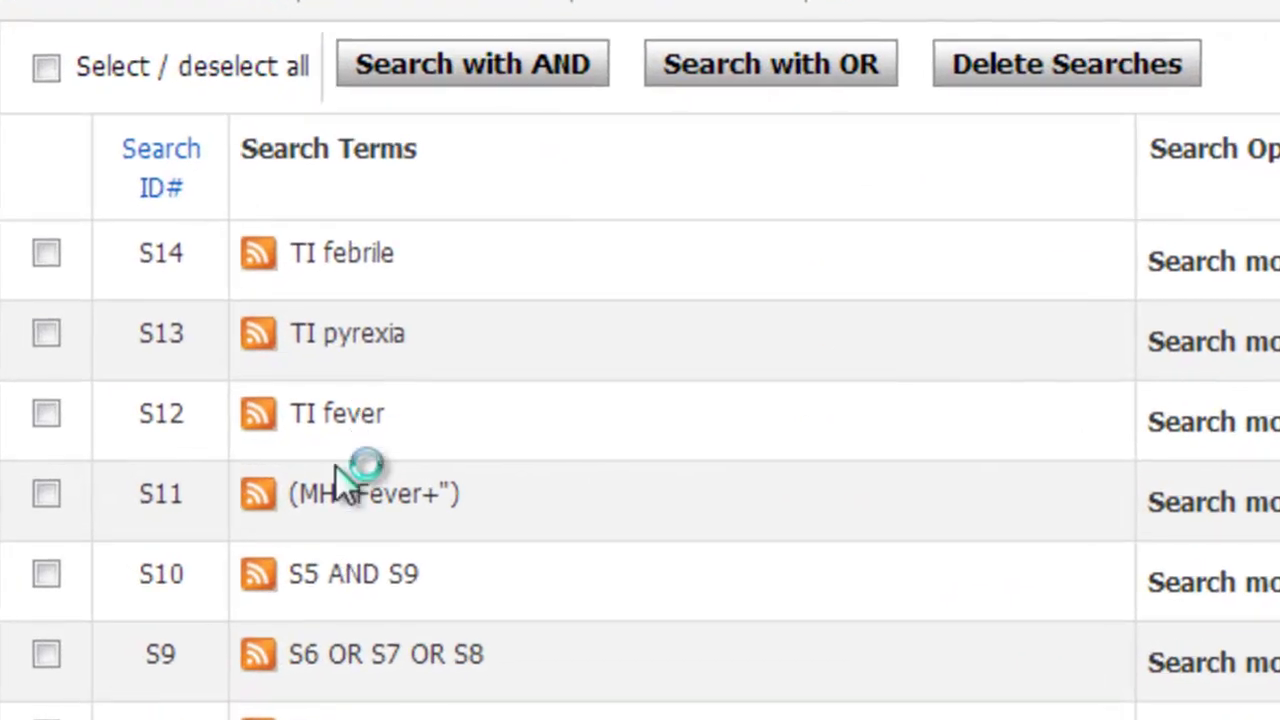
- Combine the searches S11, S12, S13 and S14 from the search history with OR
{"action": "left_click", "coordinate": [47, 494]}
{"action": "left_click", "coordinate": [47, 412]}
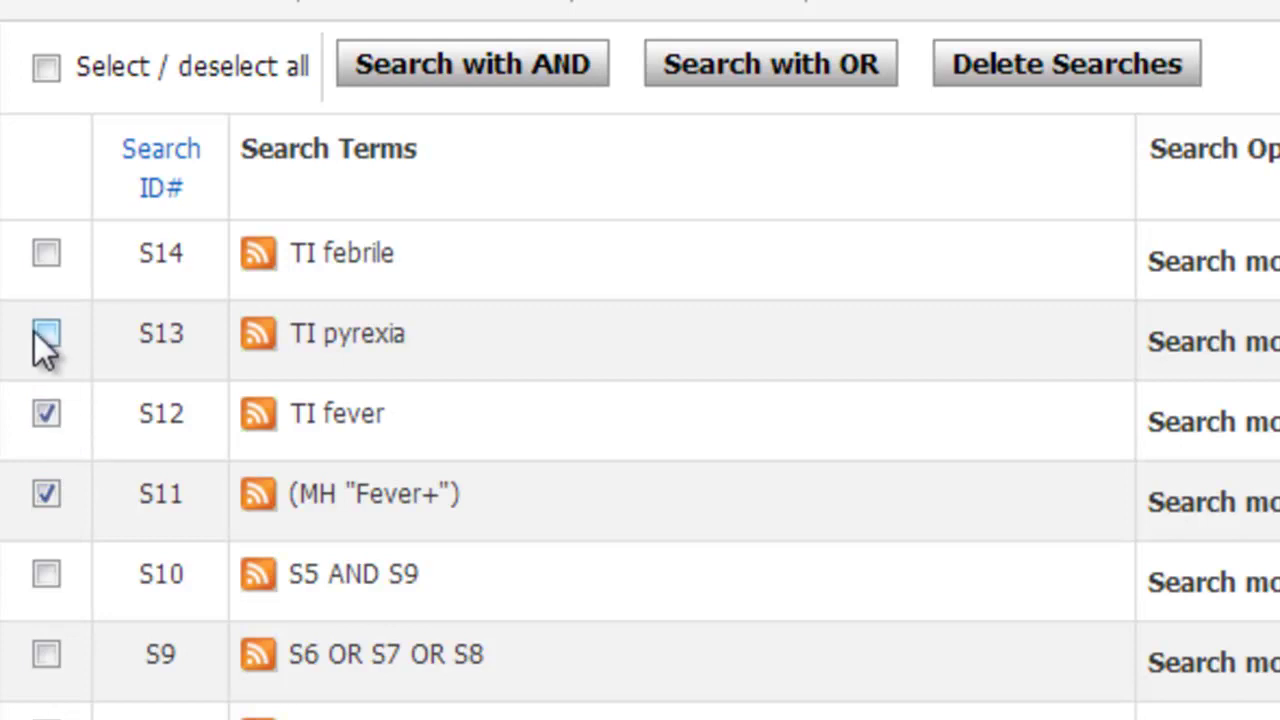
{"action": "left_click", "coordinate": [46, 334]}
{"action": "left_click", "coordinate": [728, 64]}
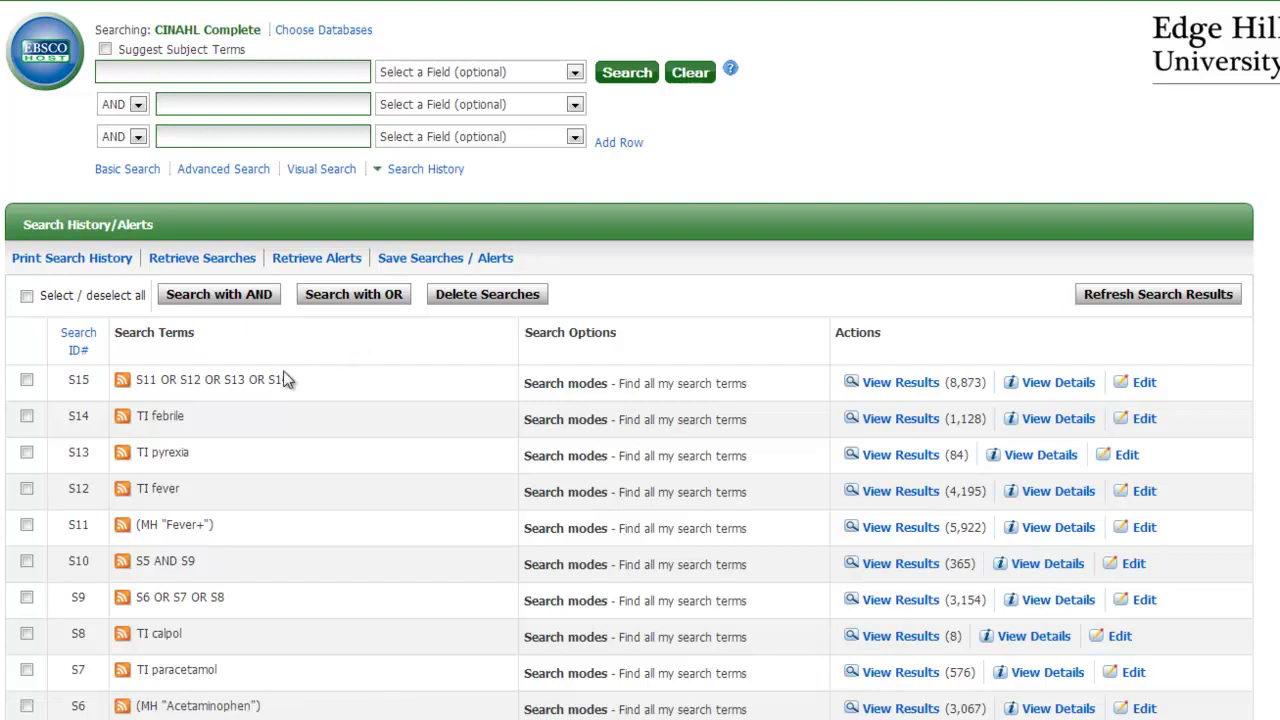
- Combine the searches S10 and S15 with AND and view the results of the combined search
{"action": "left_click", "coordinate": [27, 562]}
{"action": "left_click", "coordinate": [27, 381]}
{"action": "left_click", "coordinate": [190, 295]}
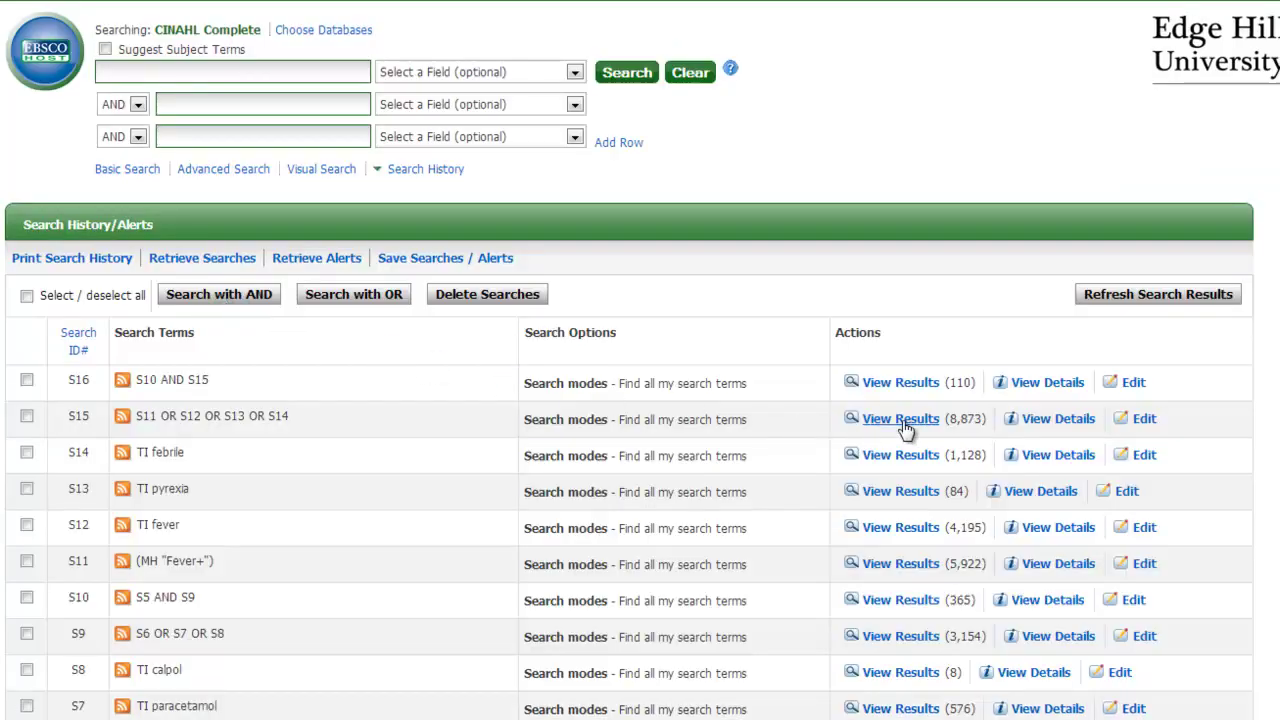
{"action": "left_click", "coordinate": [918, 390]}
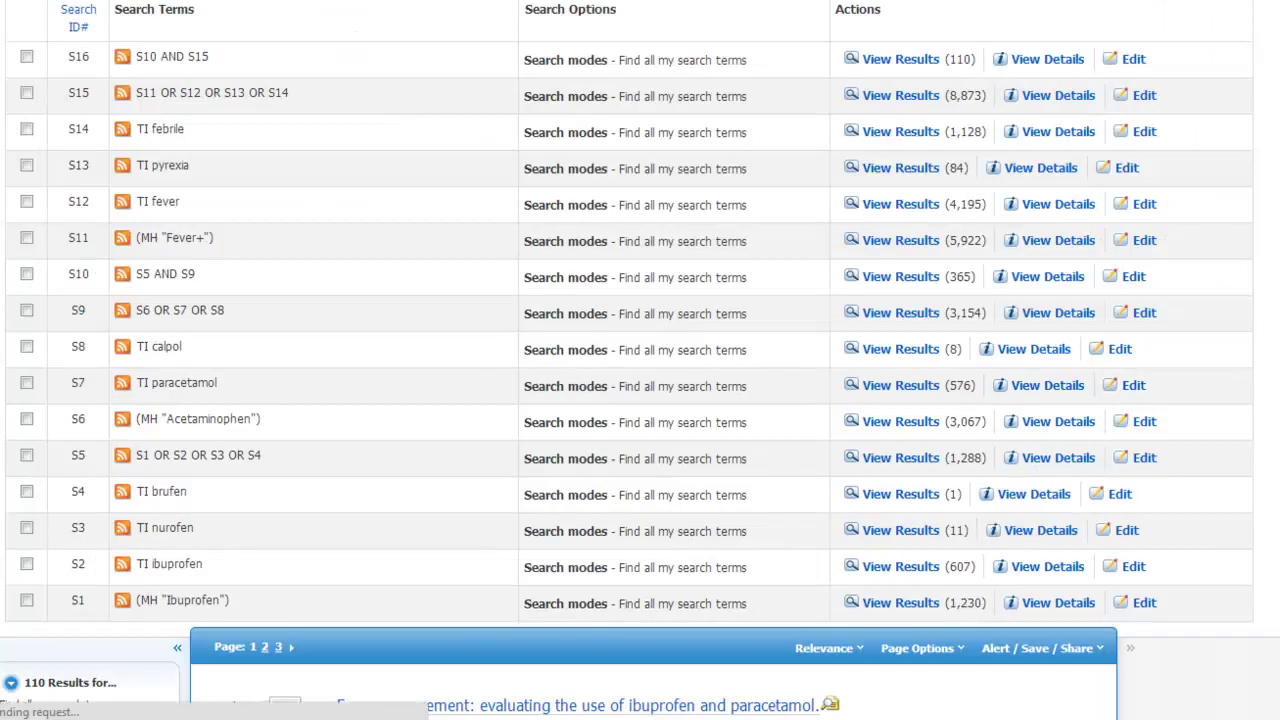
- Open the full set of search limiters for the combined results and limit them to English Language and Human
{"action": "scroll", "coordinate": [640, 400], "scroll_direction": "down", "scroll_amount": 5}
{"action": "scroll", "coordinate": [640, 400], "scroll_direction": "down", "scroll_amount": 3}
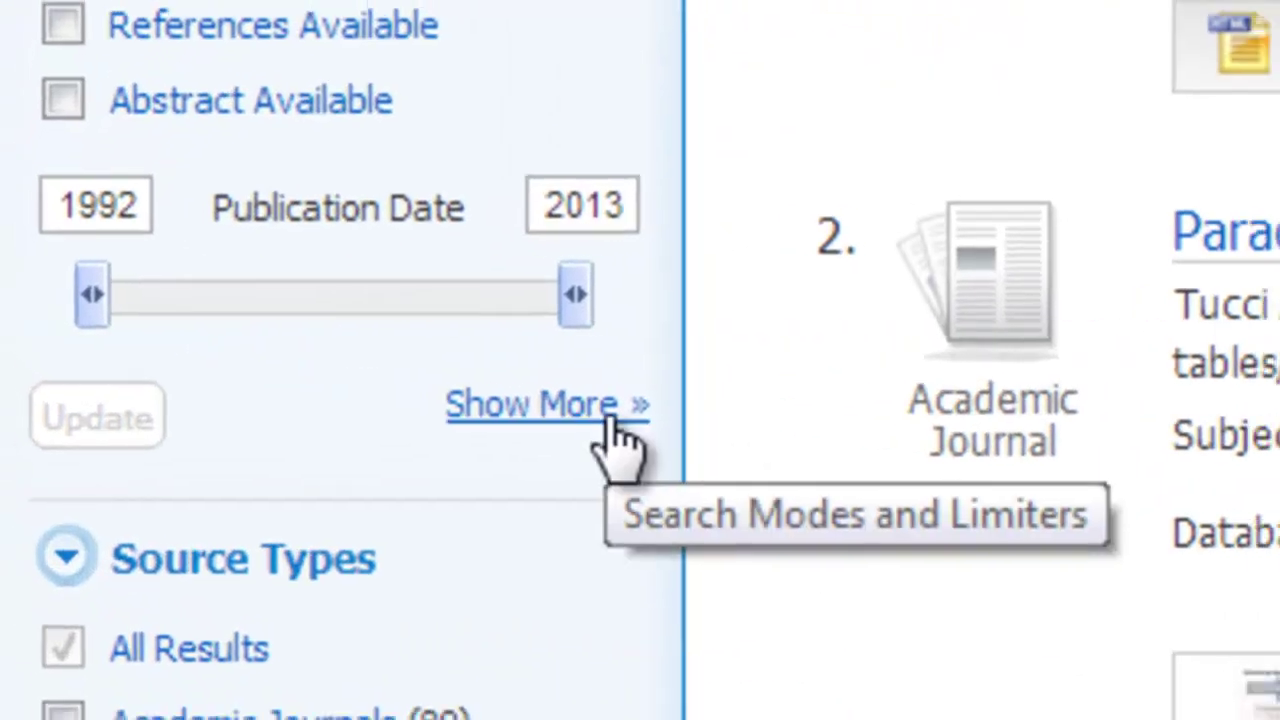
{"action": "left_click", "coordinate": [608, 420]}
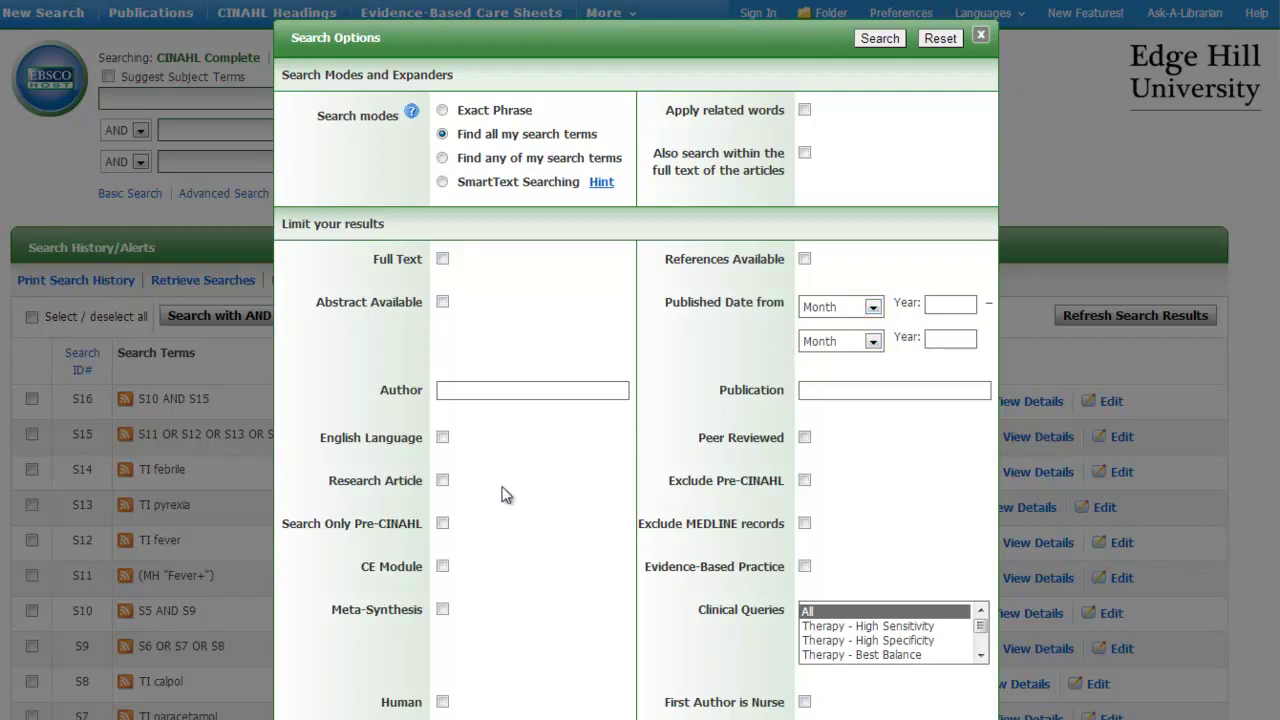
{"action": "left_click", "coordinate": [442, 437]}
{"action": "scroll", "coordinate": [584, 389], "scroll_direction": "down", "scroll_amount": 4}
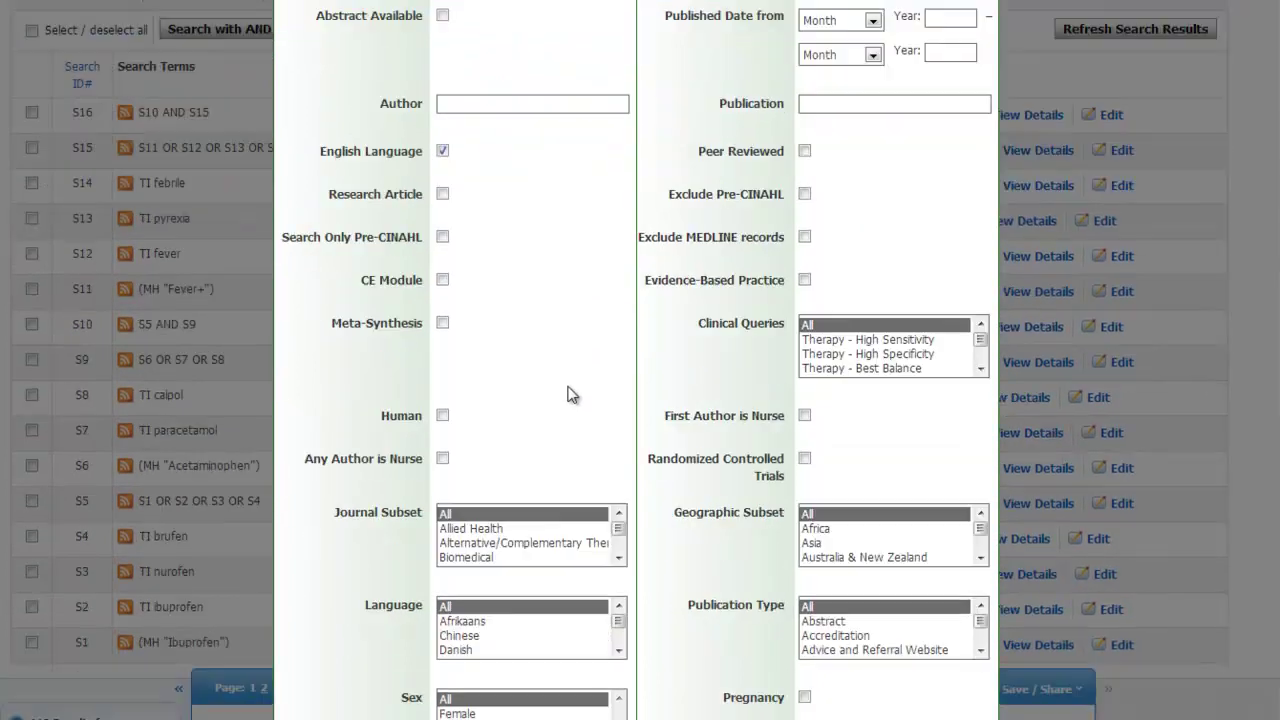
{"action": "left_click", "coordinate": [442, 321]}
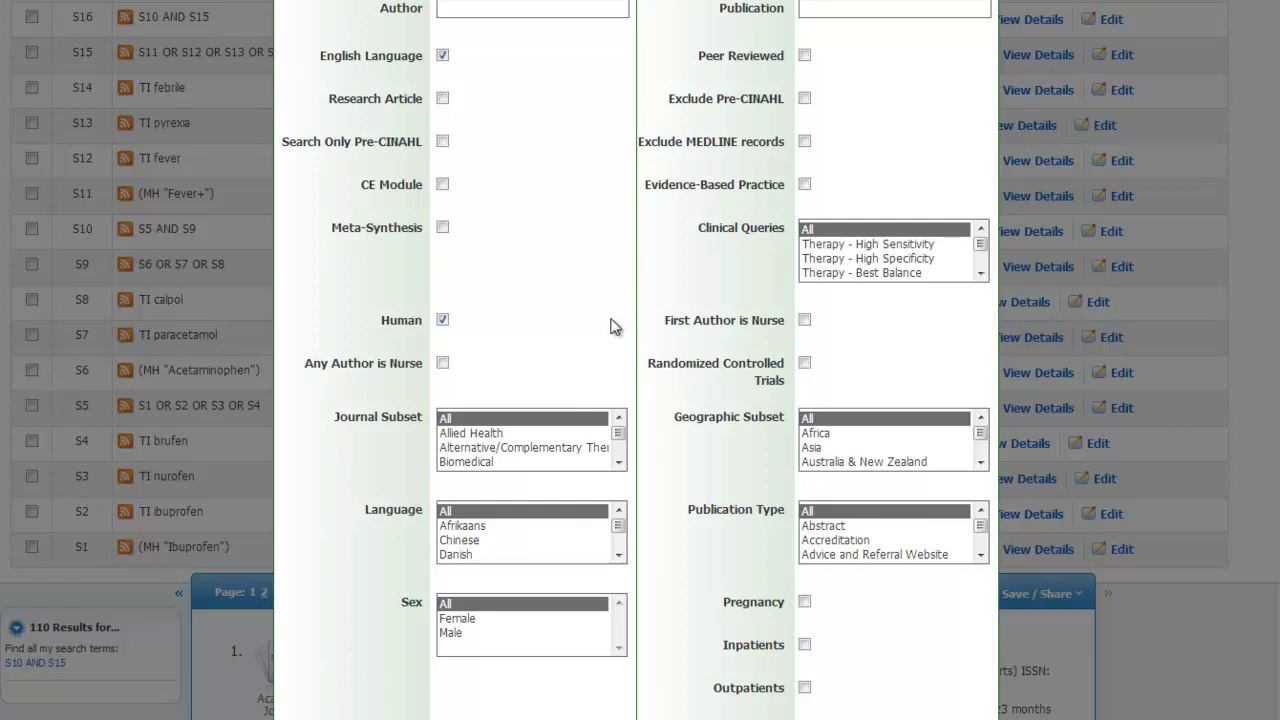
- Select the age groups Infant, Newborn: birth-1 month, Infant: 1-23 months and Child, Preschool: 2-5 years
{"action": "scroll", "coordinate": [652, 376], "scroll_direction": "down", "scroll_amount": 2}
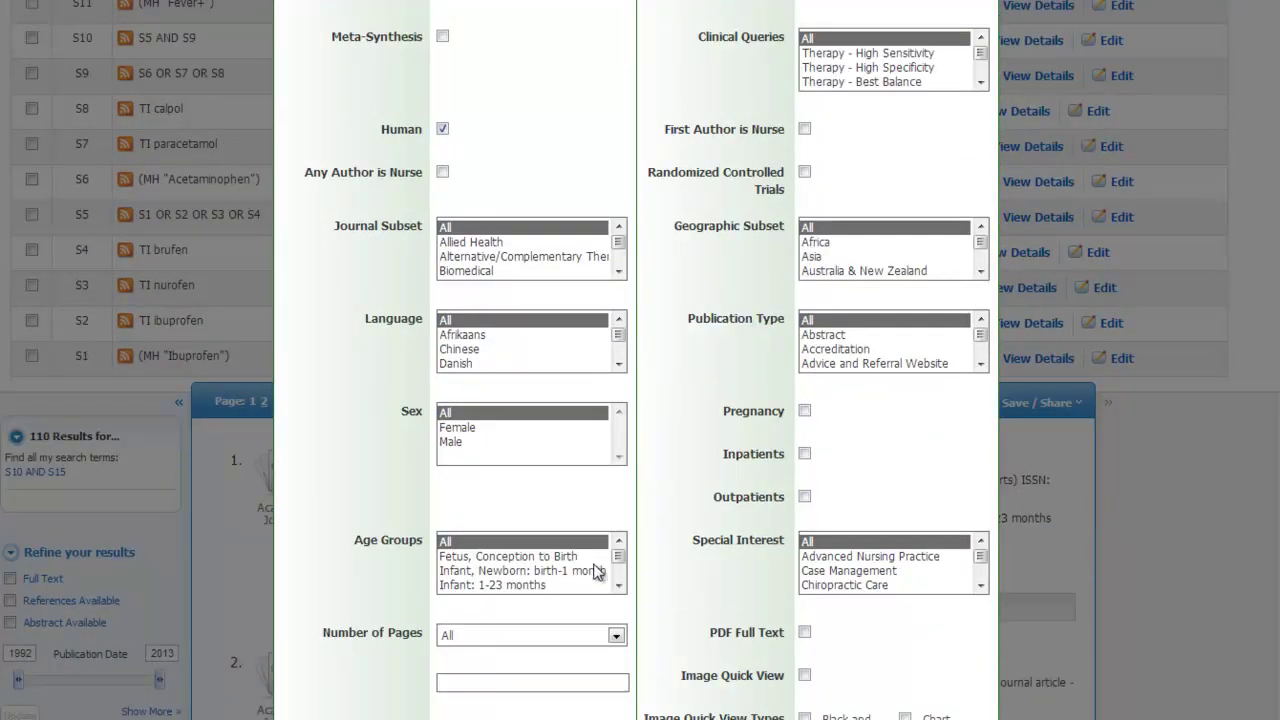
{"action": "left_click", "coordinate": [619, 586]}
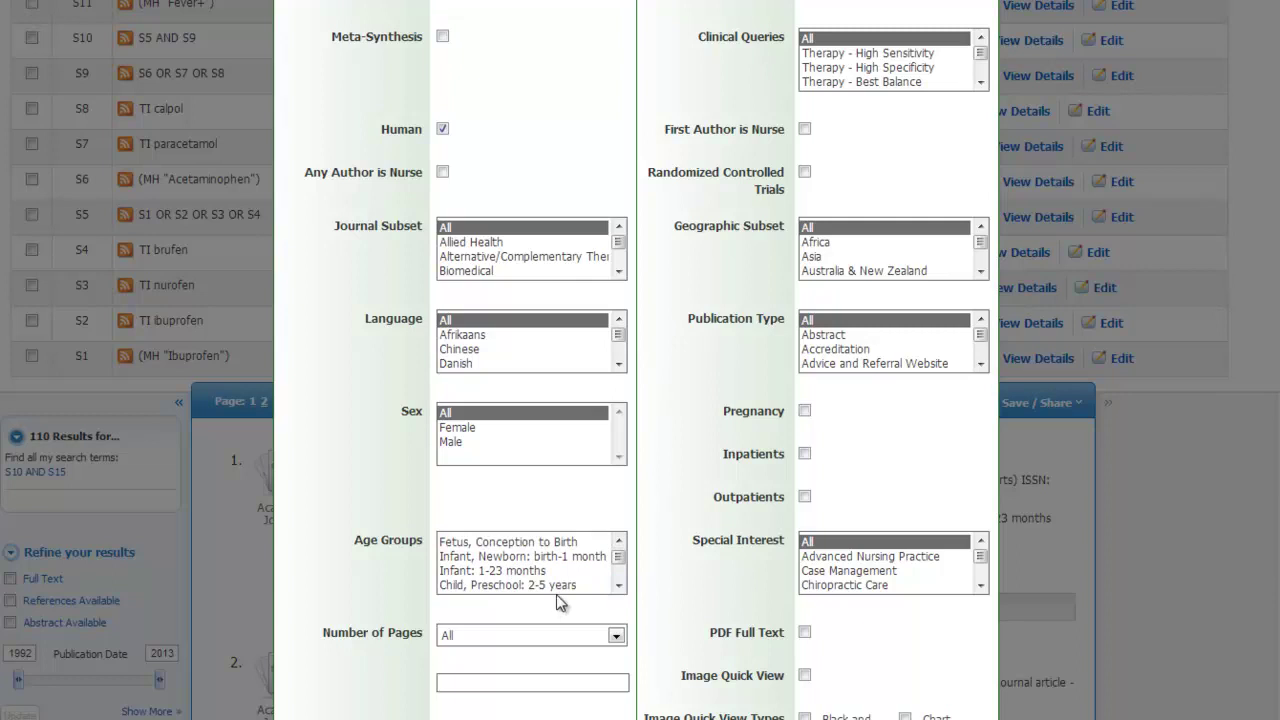
{"action": "left_click", "coordinate": [619, 586]}
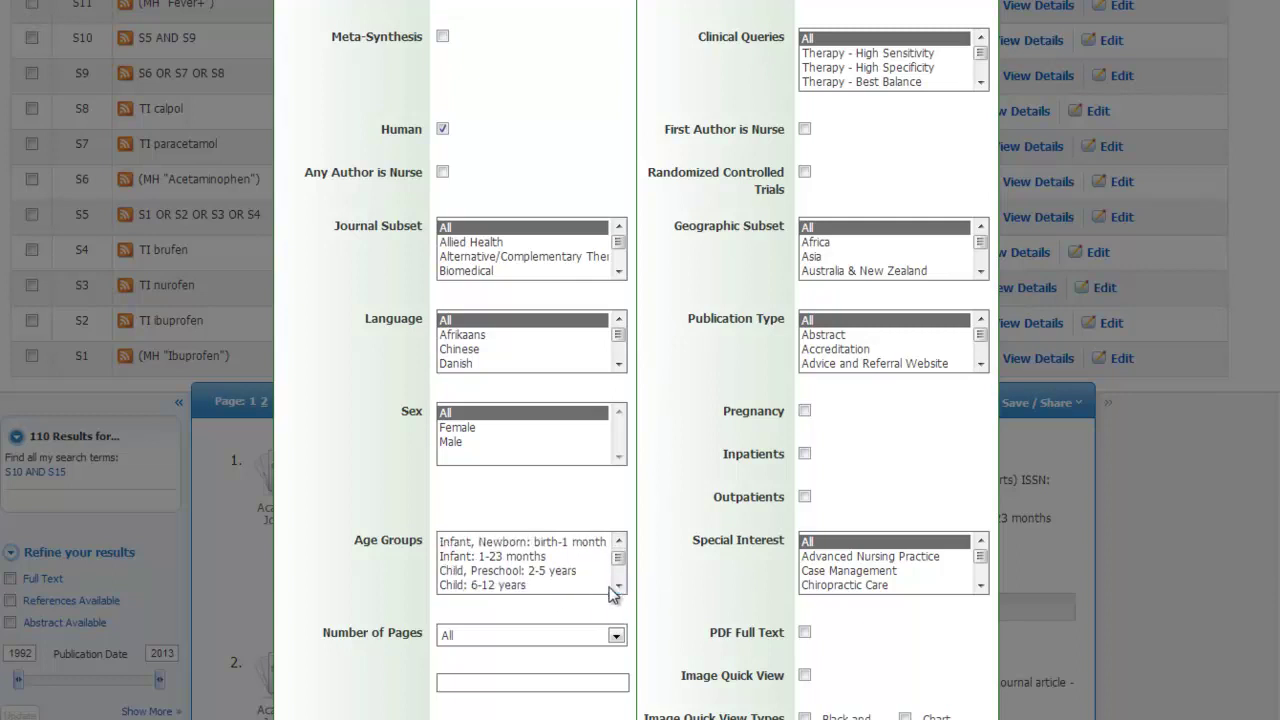
{"action": "left_click", "coordinate": [545, 573]}
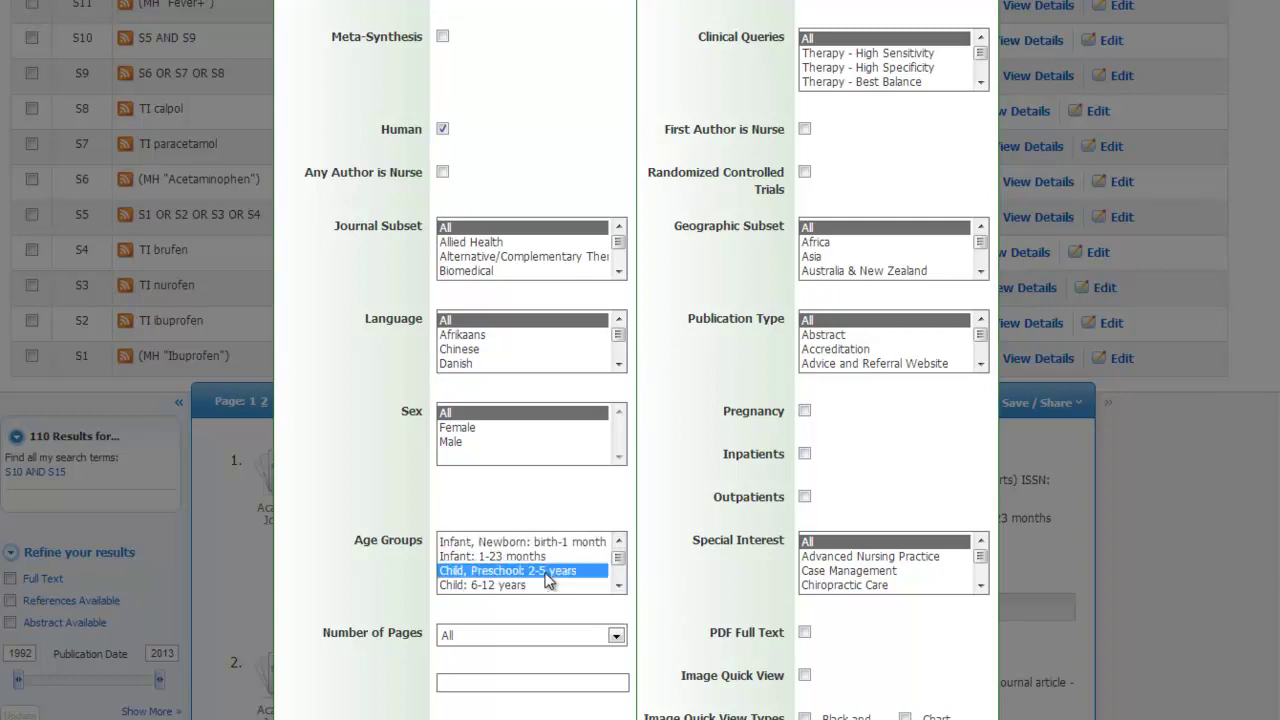
{"action": "left_click", "coordinate": [510, 545]}
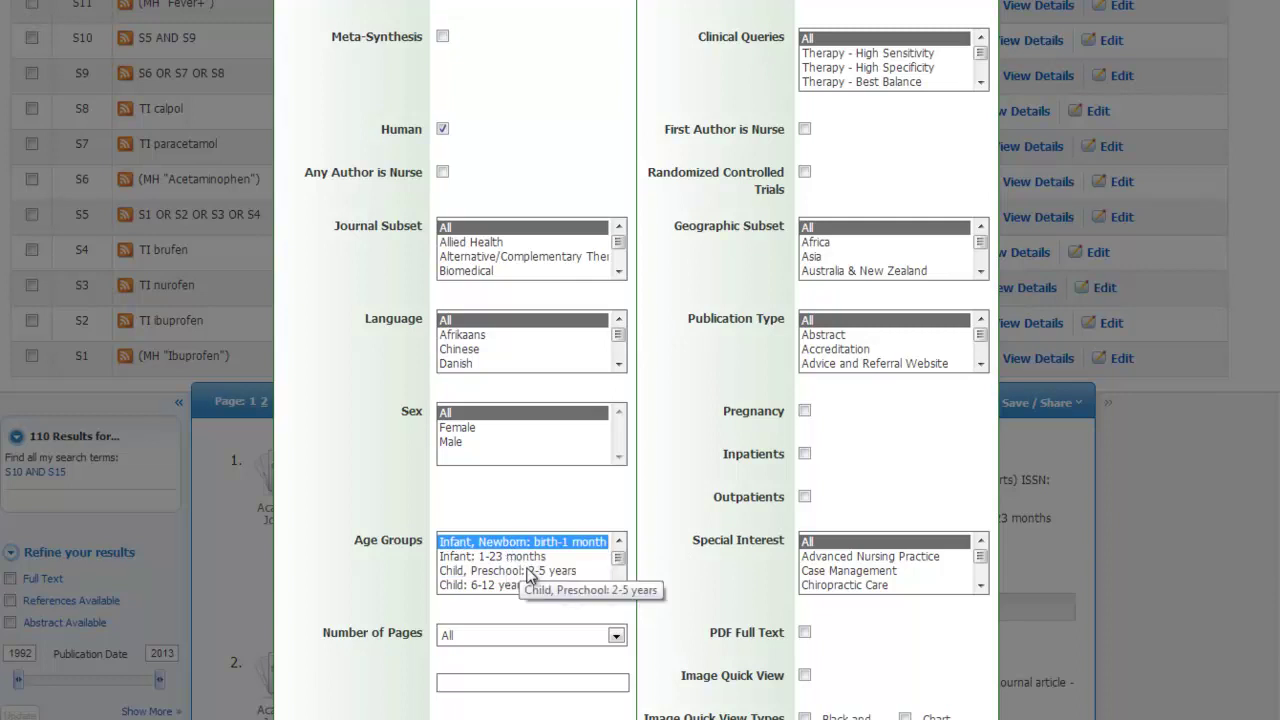
{"action": "left_click", "coordinate": [532, 572], "text": "ctrl"}
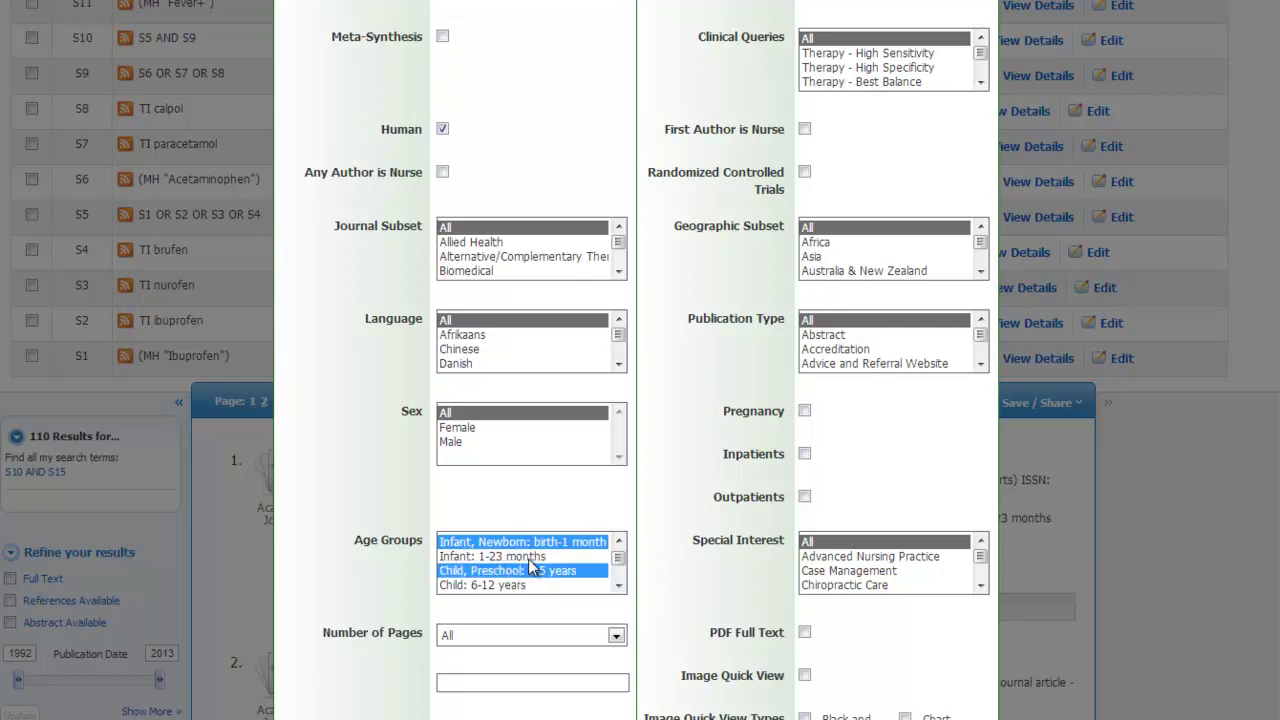
{"action": "left_click", "coordinate": [528, 558], "text": "ctrl"}
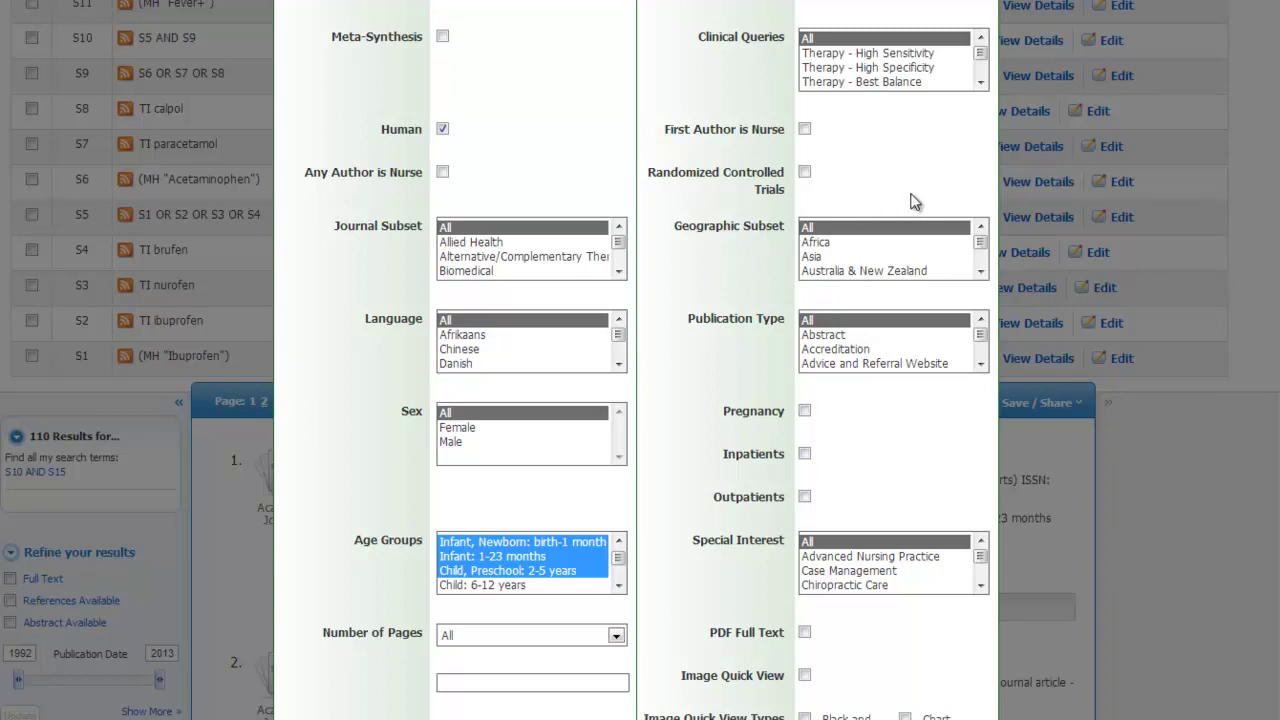
- Limit the results to Randomized Controlled Trials and run the search with the chosen limiters
{"action": "left_click", "coordinate": [805, 173]}
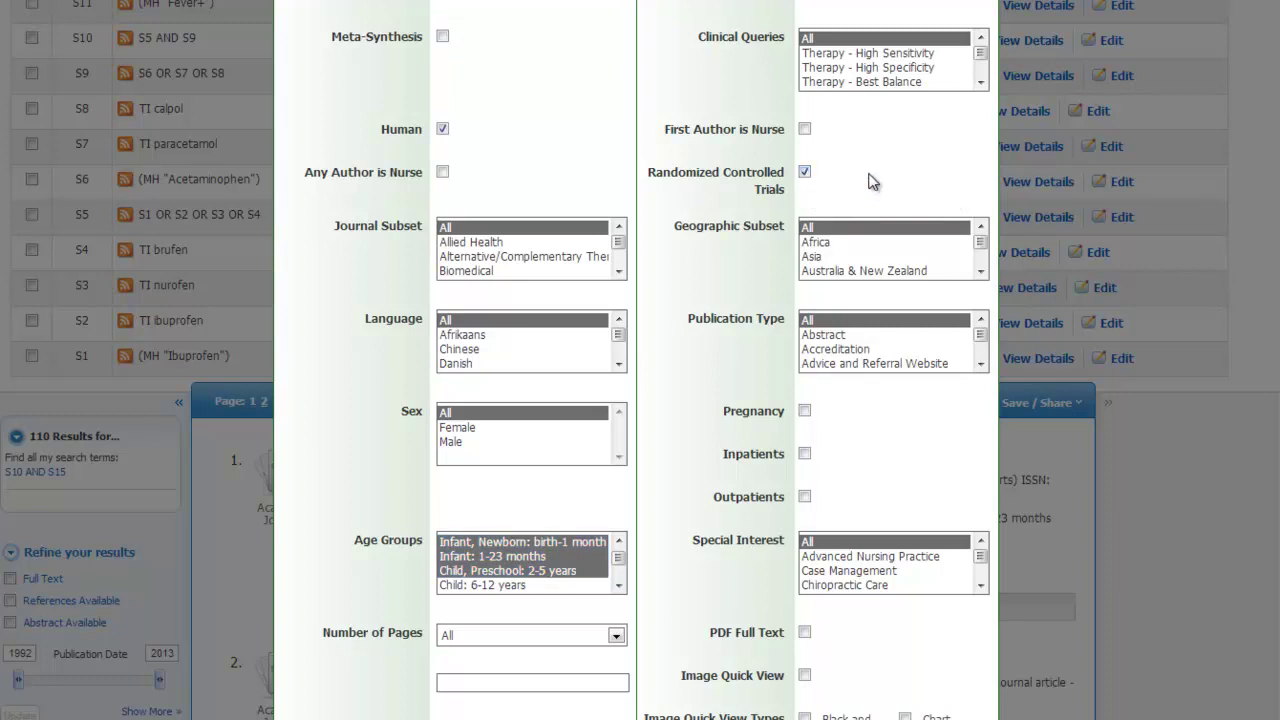
{"action": "scroll", "coordinate": [885, 173], "scroll_direction": "down", "scroll_amount": 5}
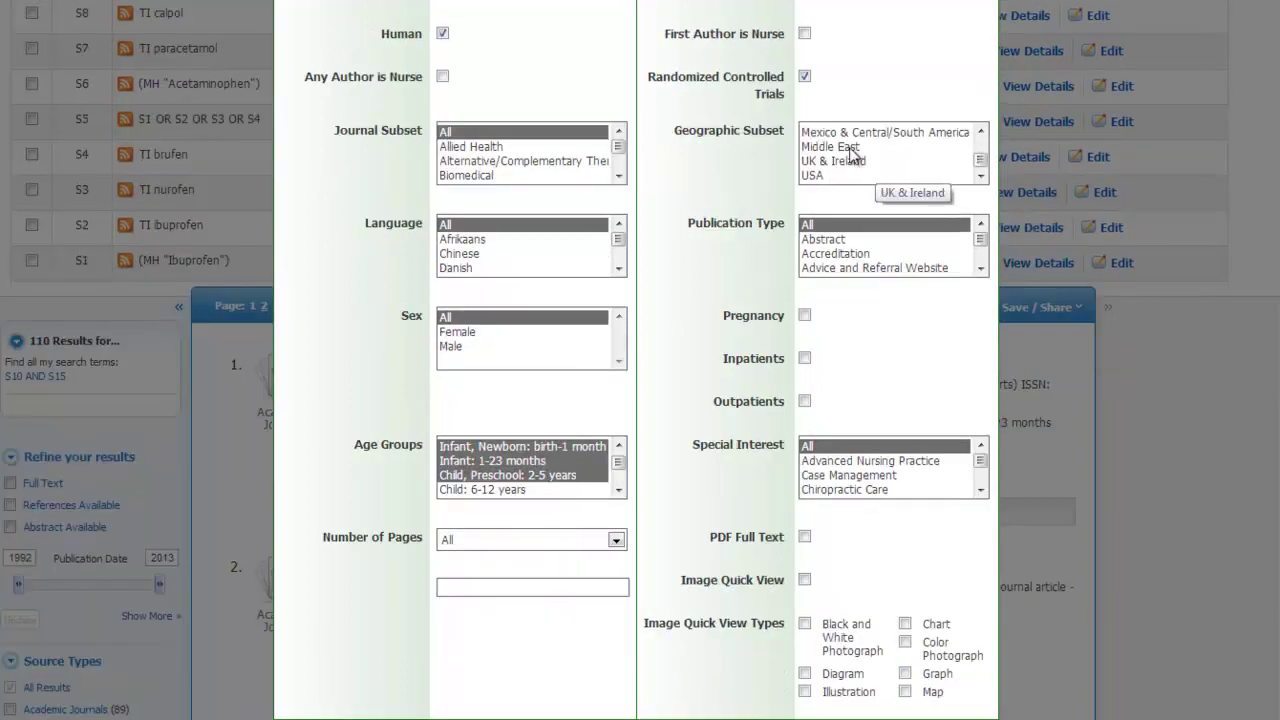
{"action": "scroll", "coordinate": [570, 528], "scroll_direction": "down", "scroll_amount": 2}
{"action": "left_click", "coordinate": [319, 546]}
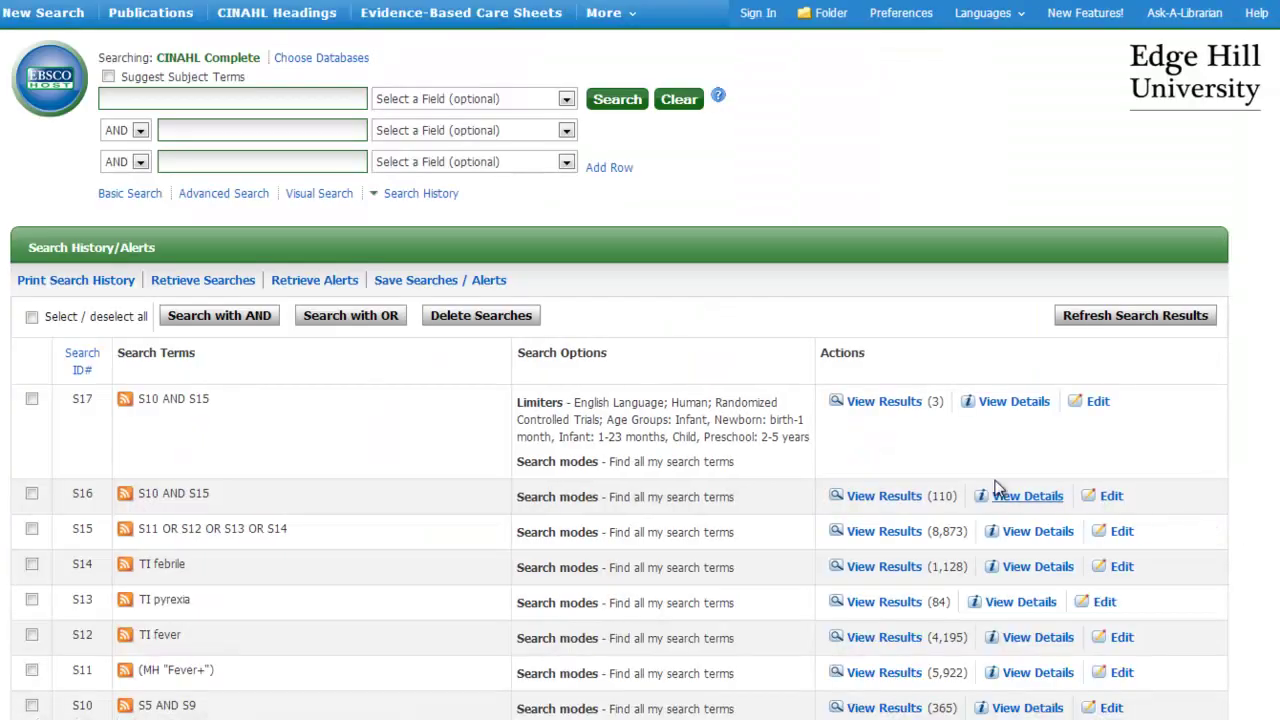
- View the results of the limited search S17 and change the page options to show abstracts in the result list
{"action": "left_click", "coordinate": [884, 402]}
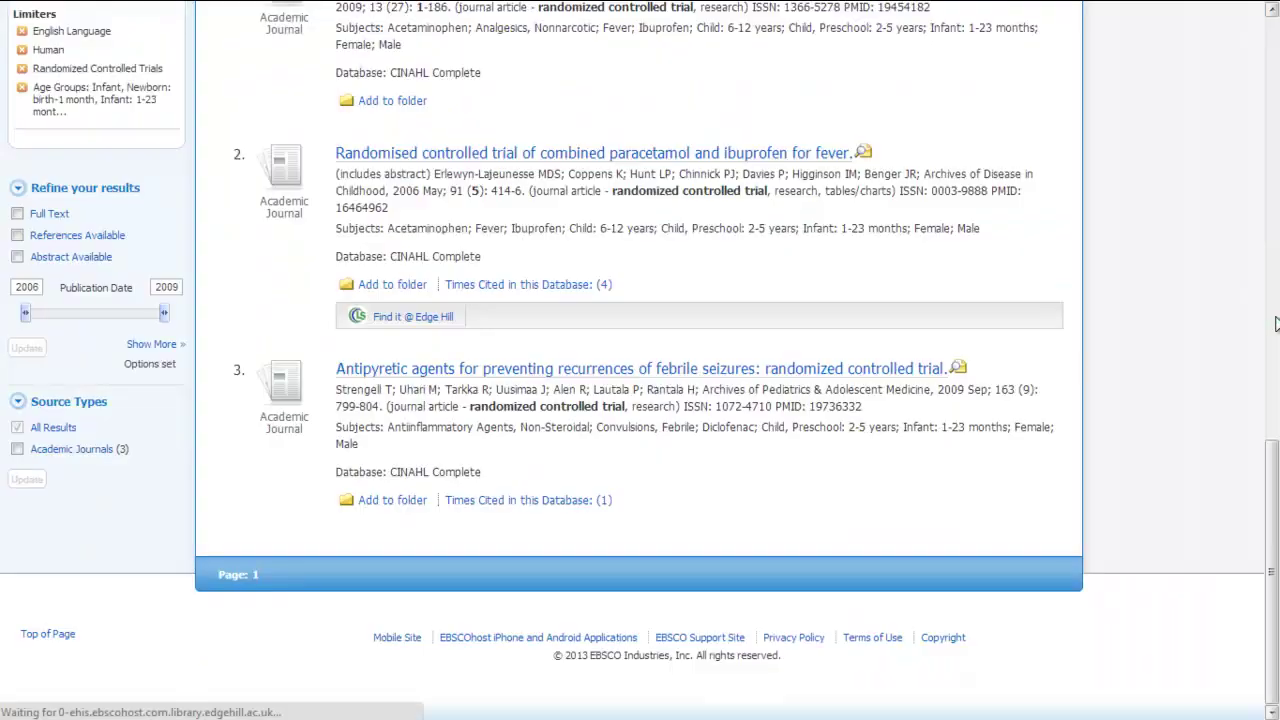
{"action": "scroll", "coordinate": [1275, 323], "scroll_direction": "up", "scroll_amount": 1}
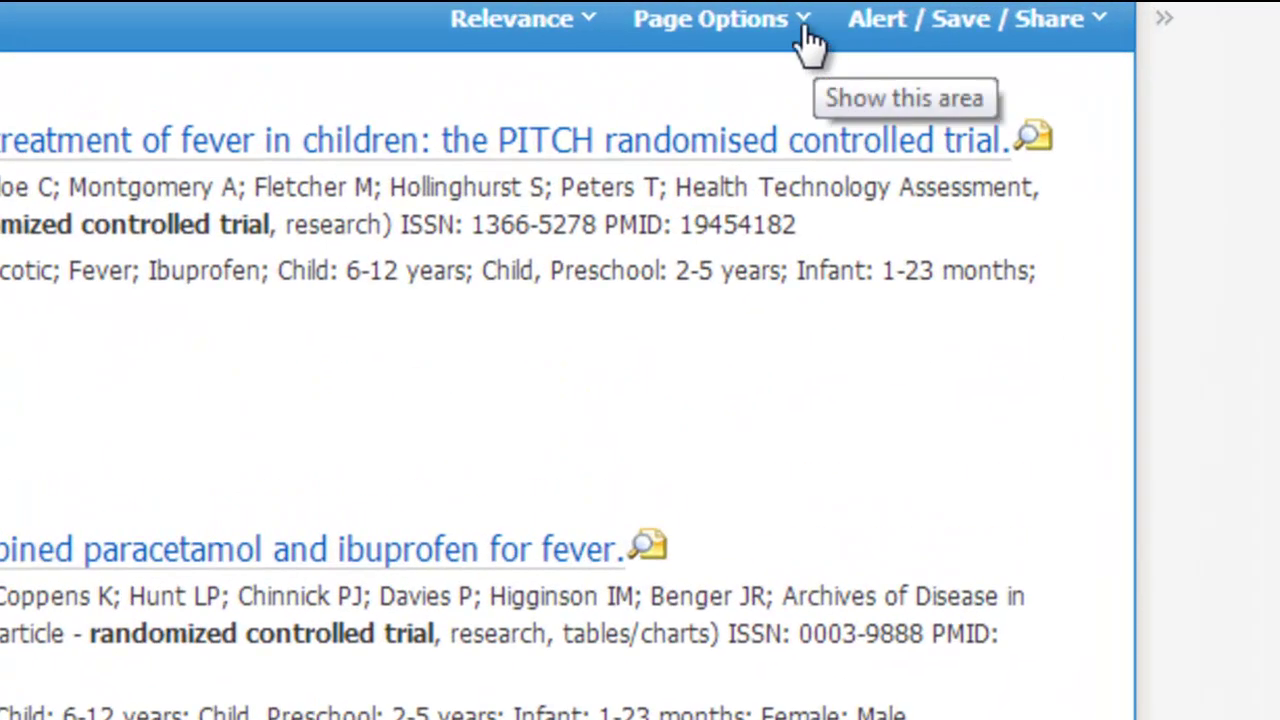
{"action": "left_click", "coordinate": [808, 38]}
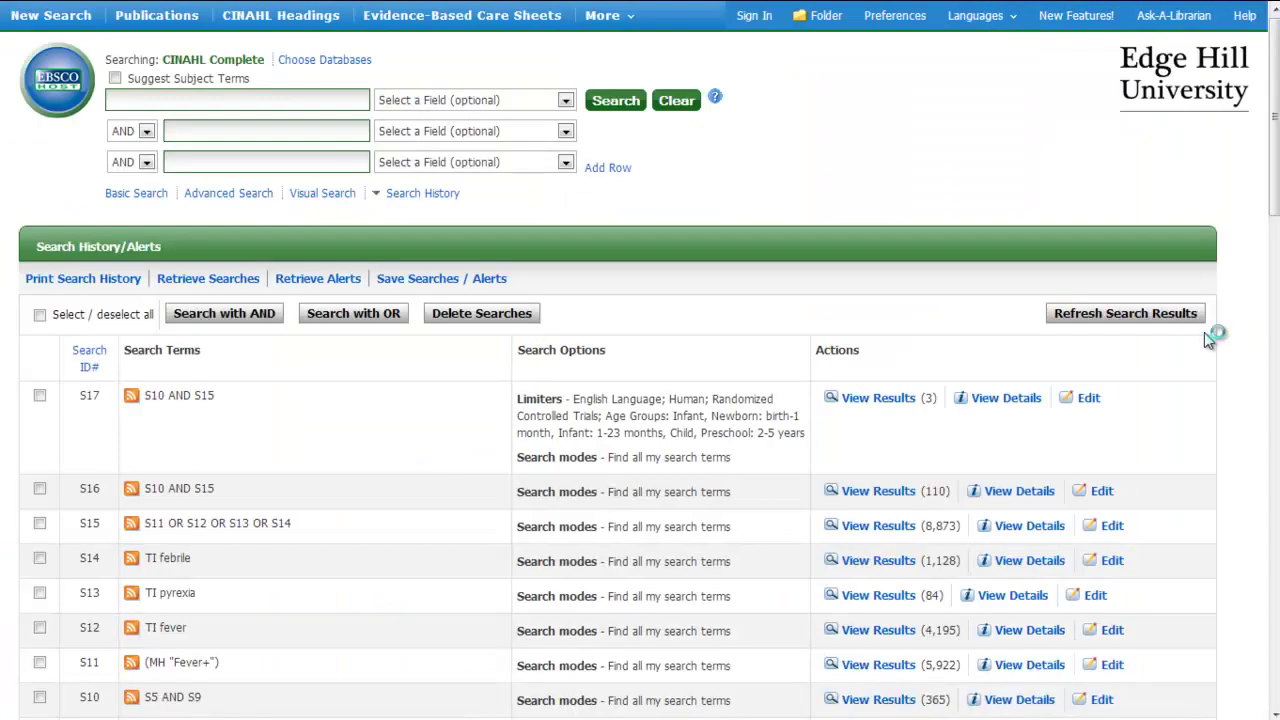
- Read through the abstracts of the limited search results and return to the search history
{"action": "scroll", "coordinate": [1204, 332], "scroll_direction": "down", "scroll_amount": 5}
{"action": "scroll", "coordinate": [1202, 333], "scroll_direction": "down", "scroll_amount": 5}
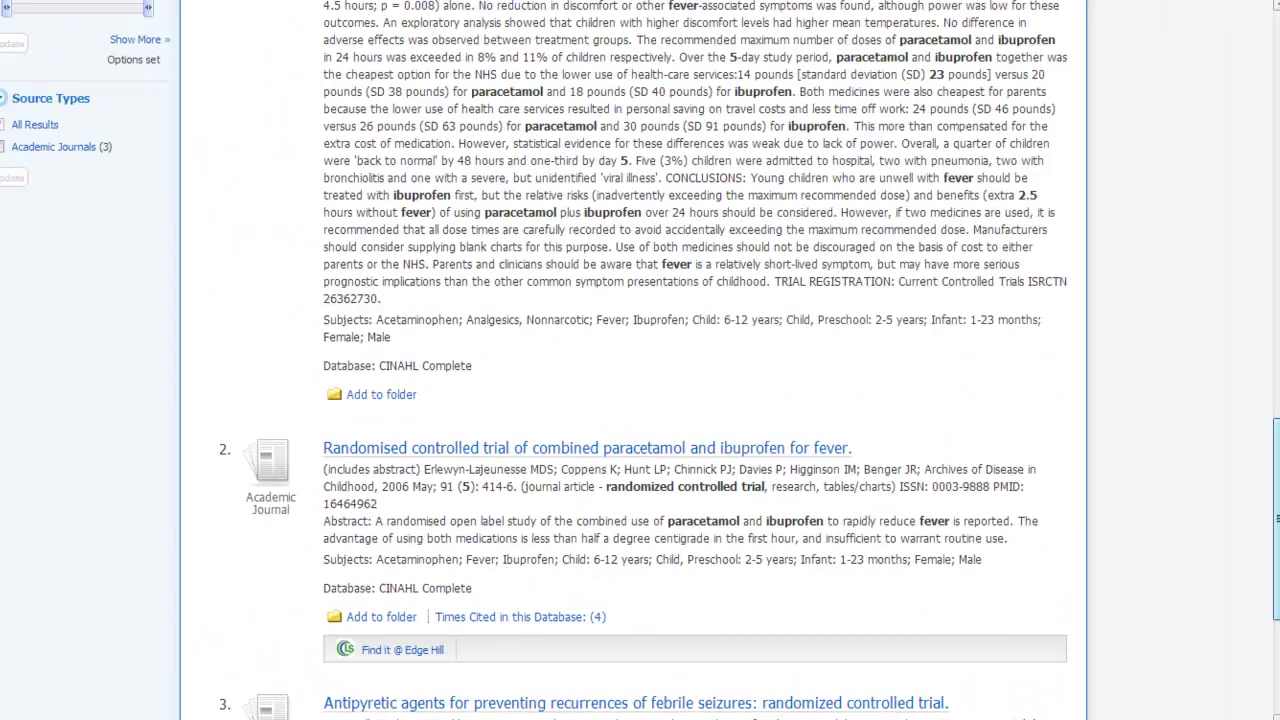
{"action": "scroll", "coordinate": [1272, 552], "scroll_direction": "down", "scroll_amount": 5}
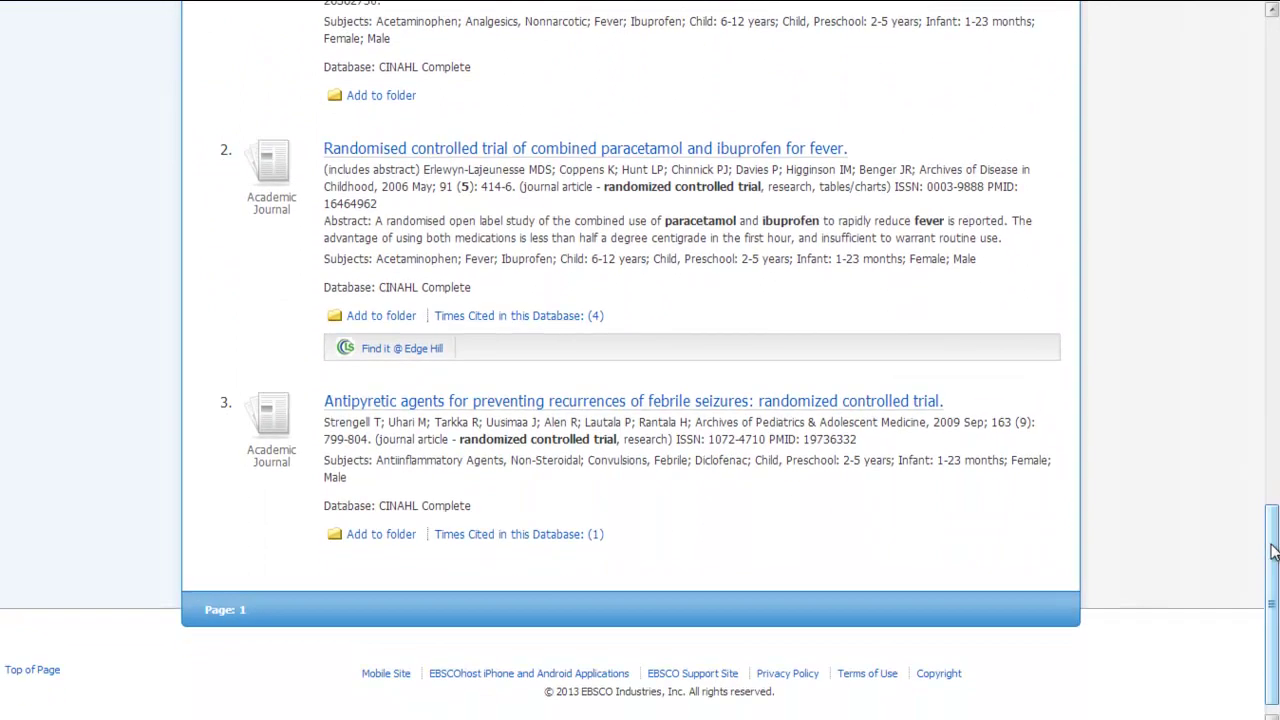
{"action": "left_click_drag", "start_coordinate": [1272, 552], "coordinate": [1276, 145]}
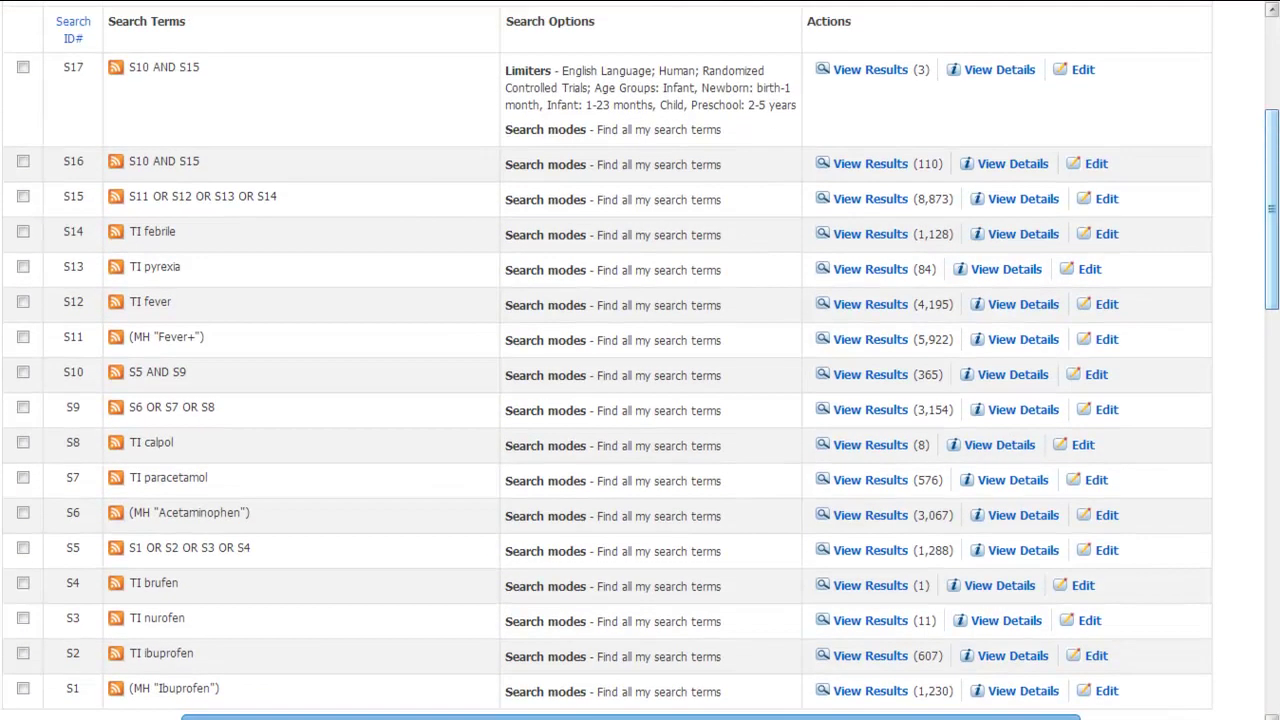